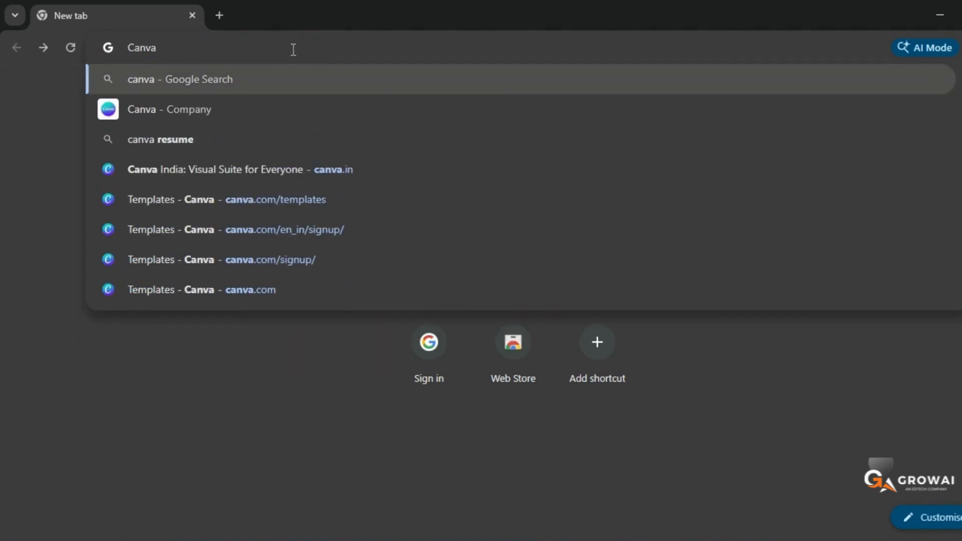
Step: Search Google for Canva and open the Canva India website
key("Return")
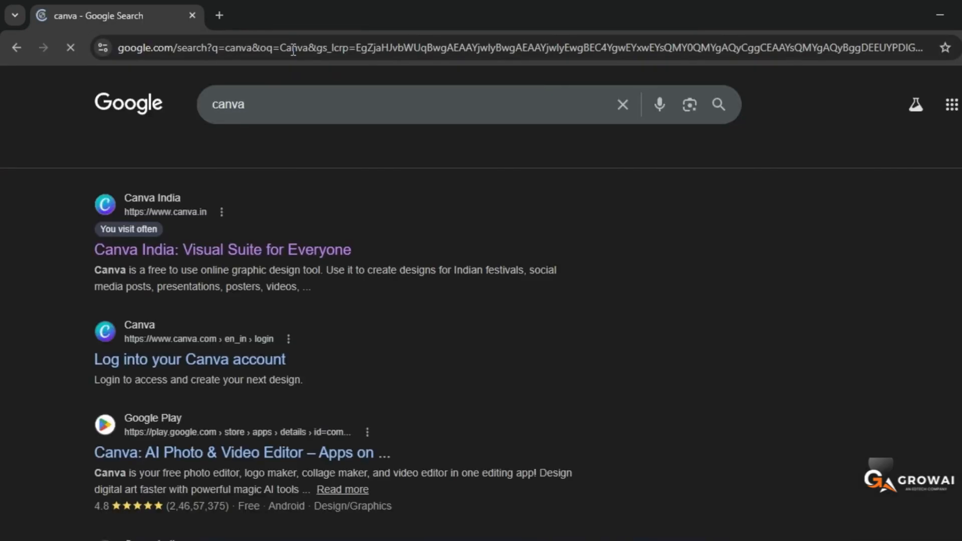
left_click(329, 261)
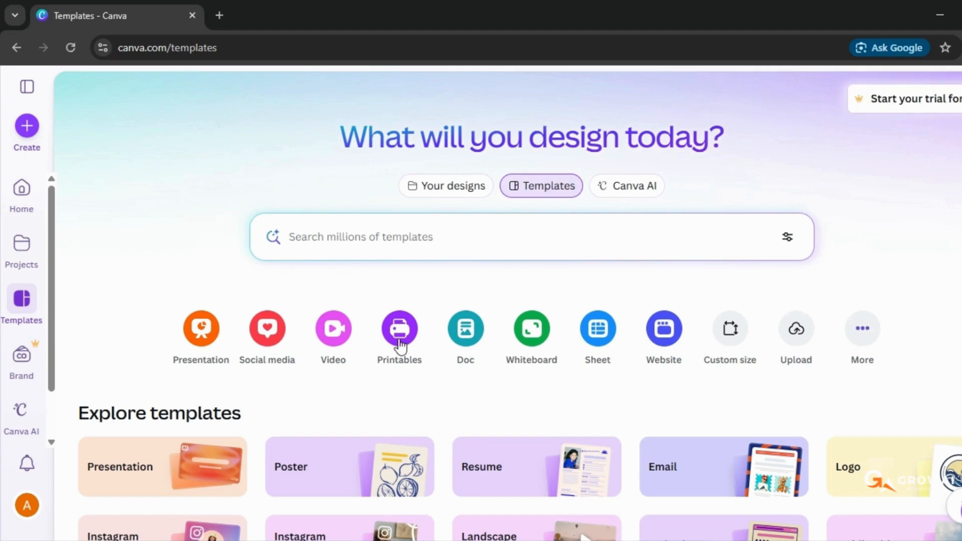
Step: Search the template library for "Flyer" and browse the resulting designs
left_click(365, 239)
type("Flyer")
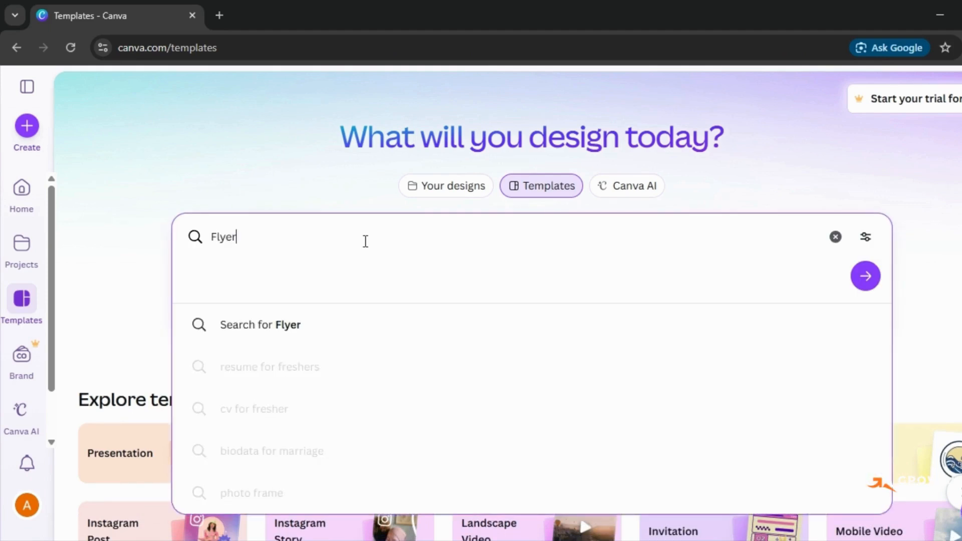
key("Return")
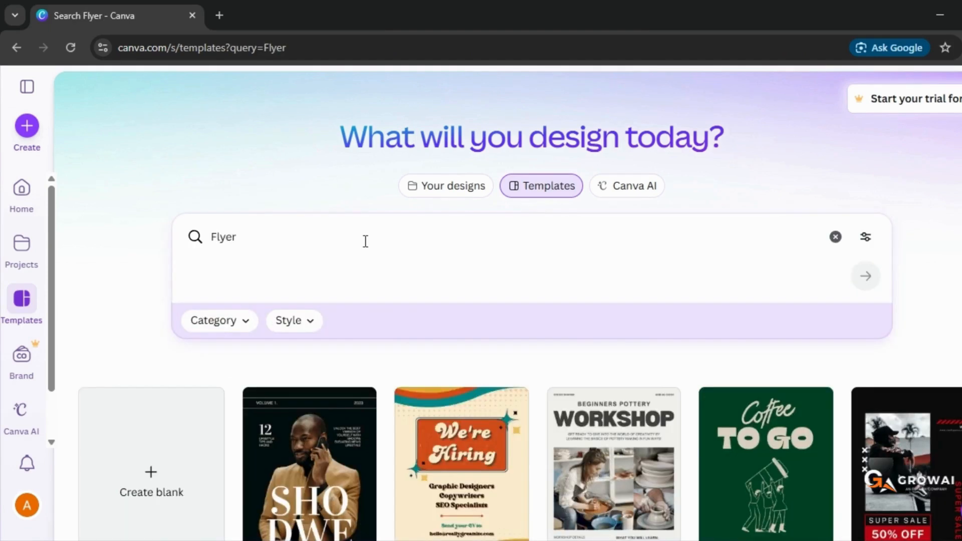
scroll(419, 327, "down", 5)
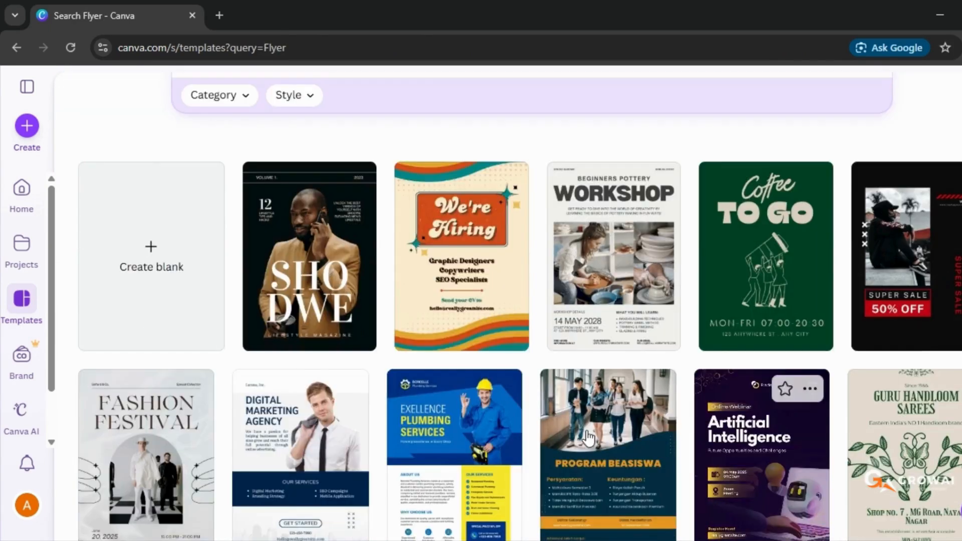
scroll(683, 481, "down", 7)
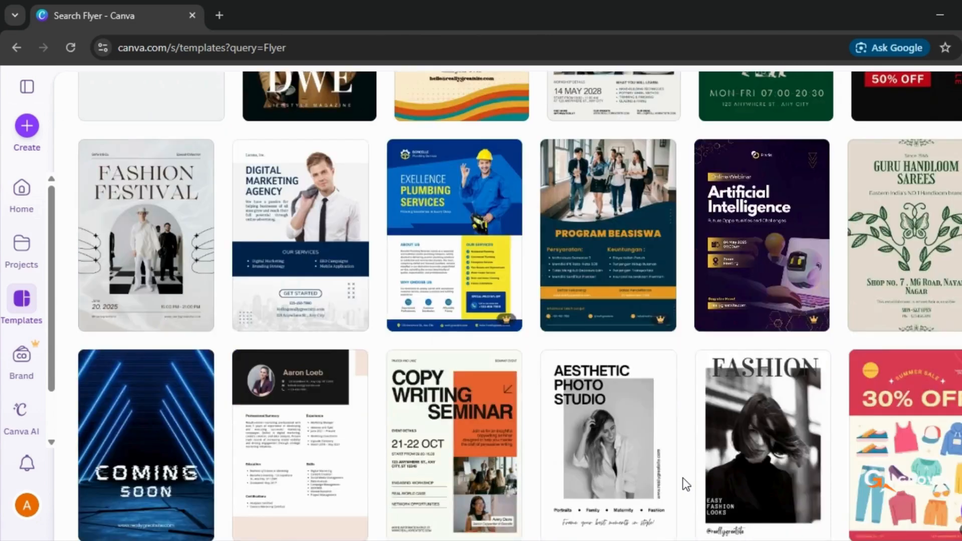
scroll(451, 350, "up", 12)
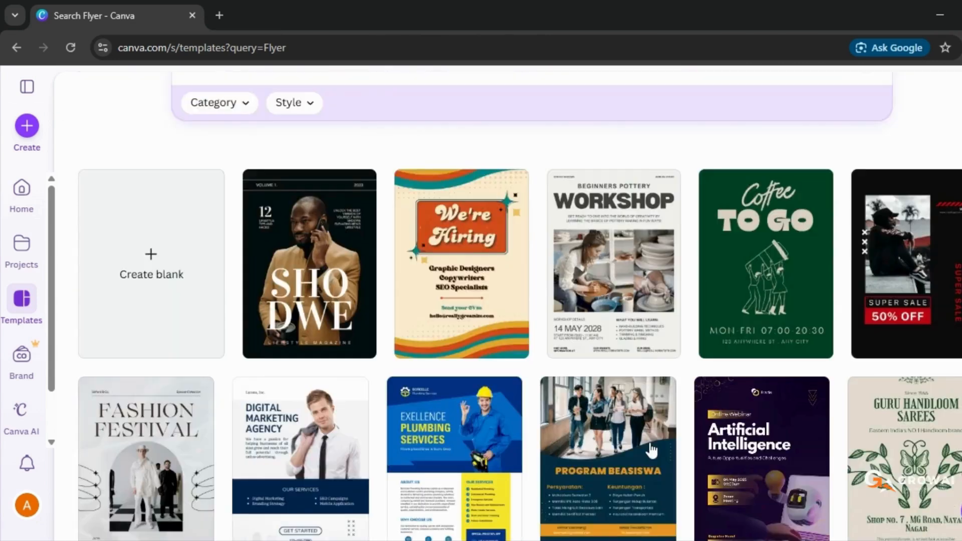
Step: Refine the template search to "Flyer for freelance digital marketer"
left_click(289, 236)
type("for freelanc")
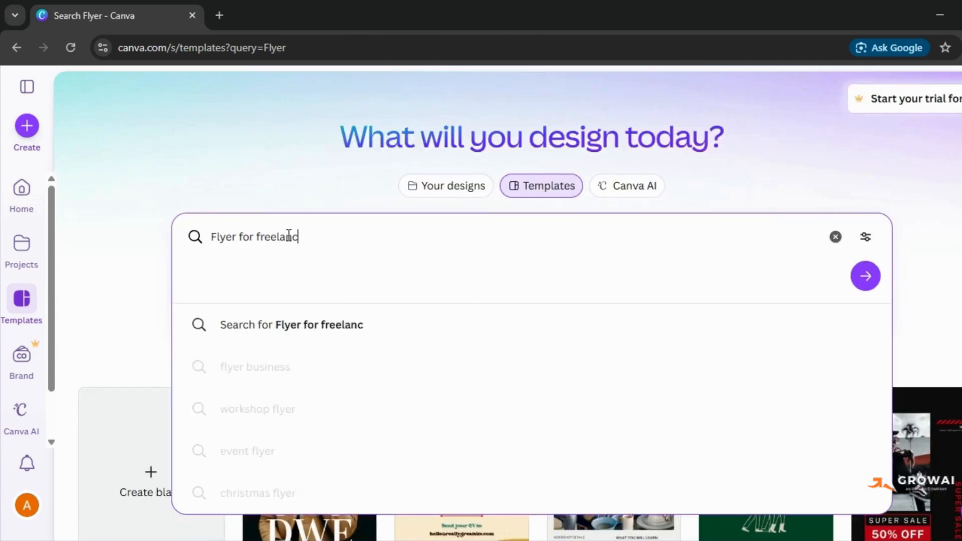
type("e digital ma")
key("BackSpace")
type("marketer")
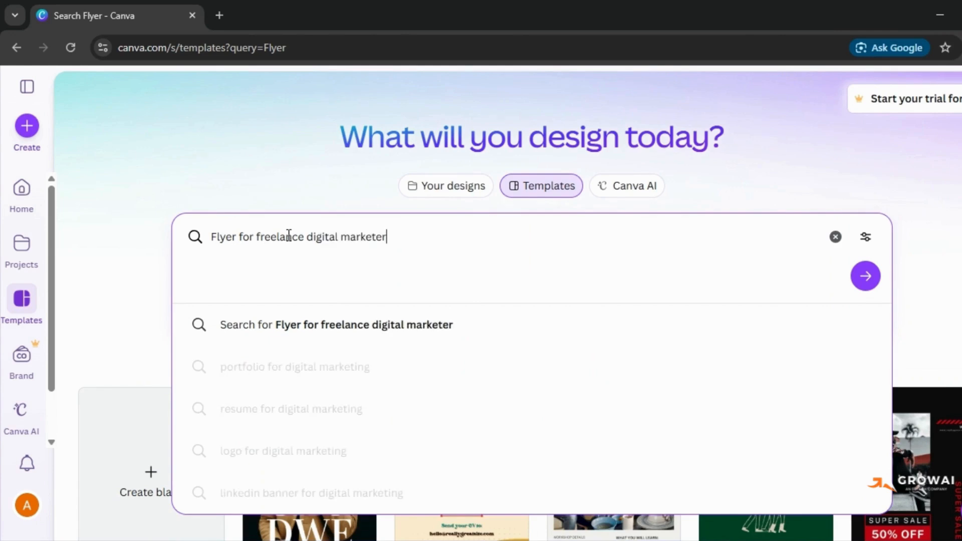
key("Return")
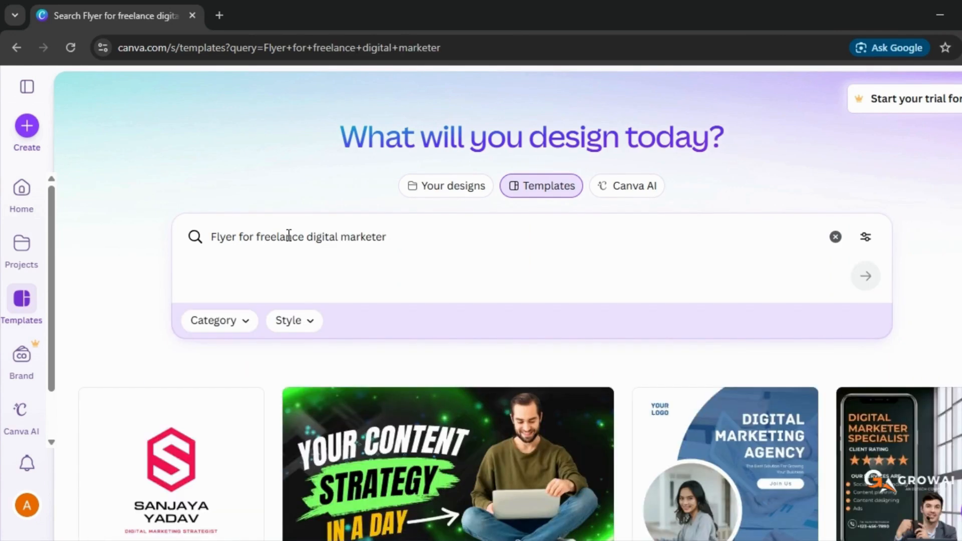
Step: Choose the blue Digital Marketing Agency Instagram Post template from the results and open it for customising
scroll(553, 365, "down", 3)
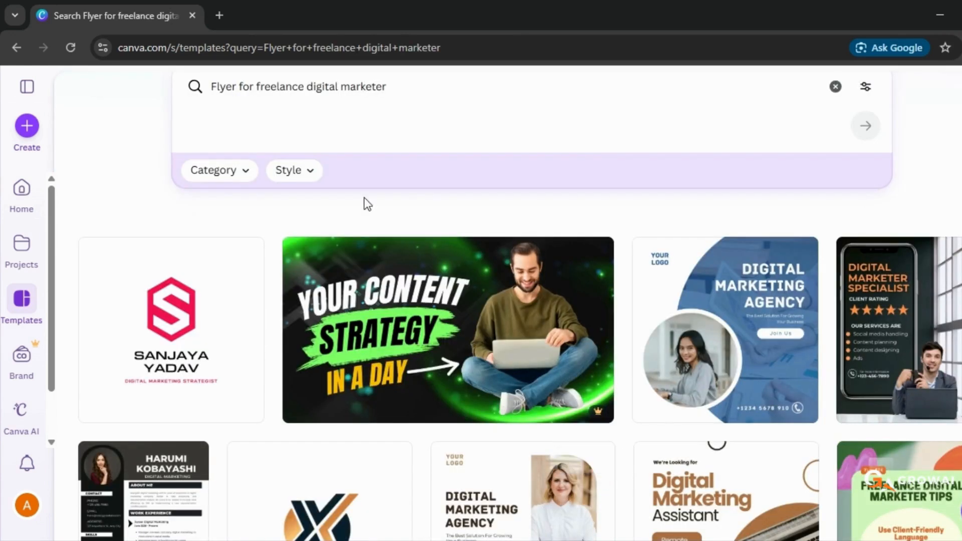
scroll(362, 197, "down", 3)
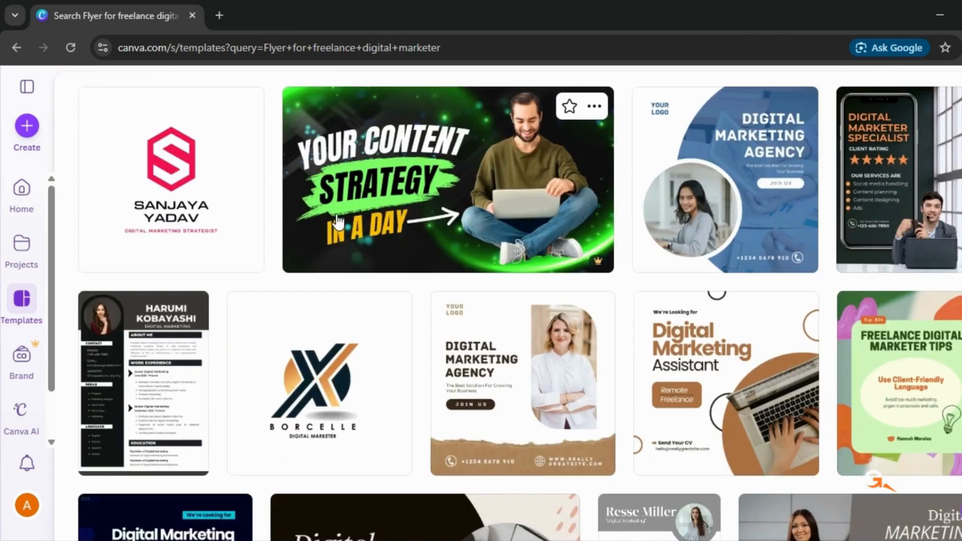
scroll(337, 221, "up", 3)
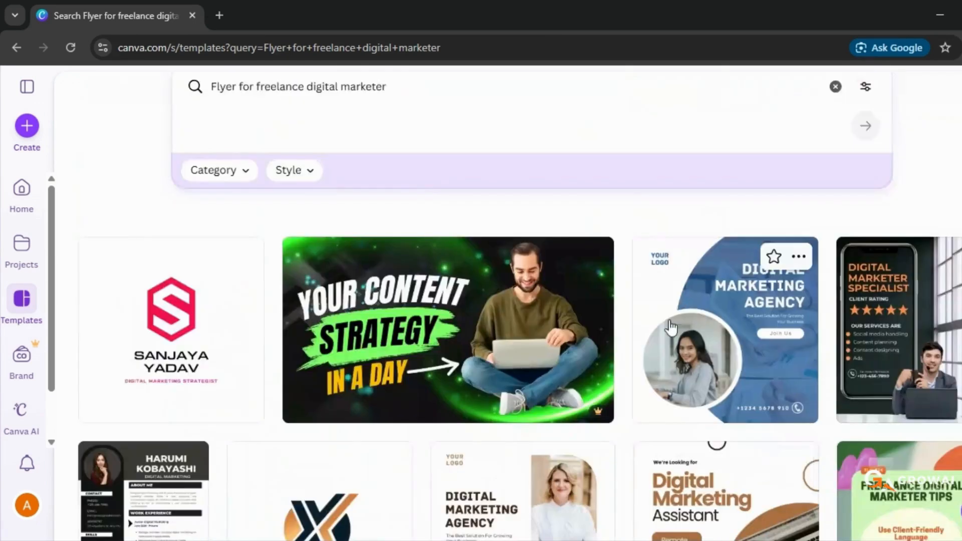
scroll(451, 226, "down", 2)
scroll(481, 290, "down", 2)
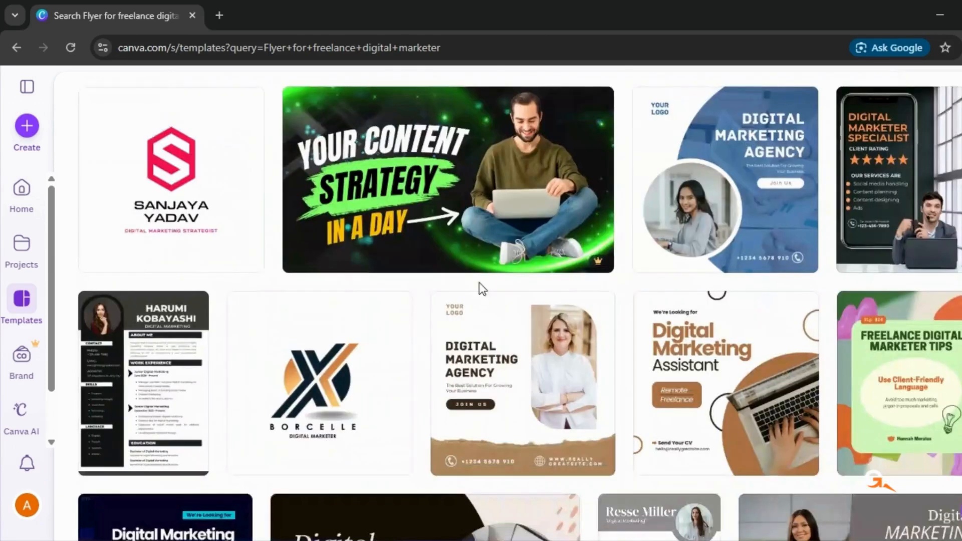
left_click(705, 151)
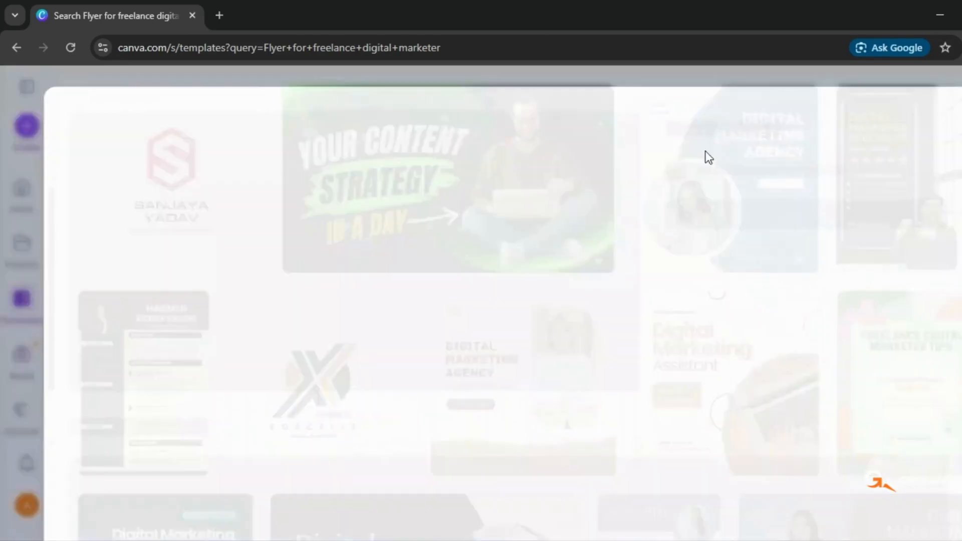
scroll(594, 329, "down", 2)
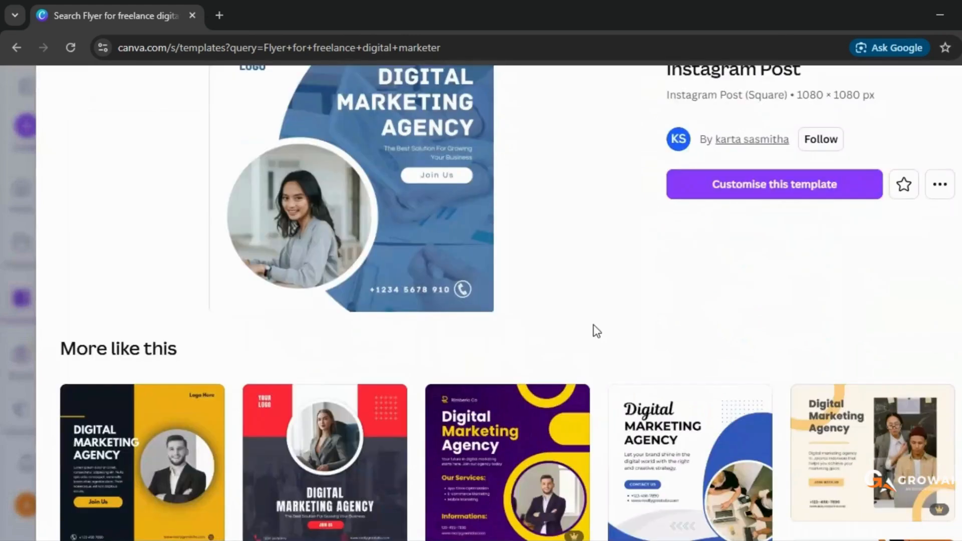
scroll(594, 328, "down", 2)
scroll(652, 301, "up", 3)
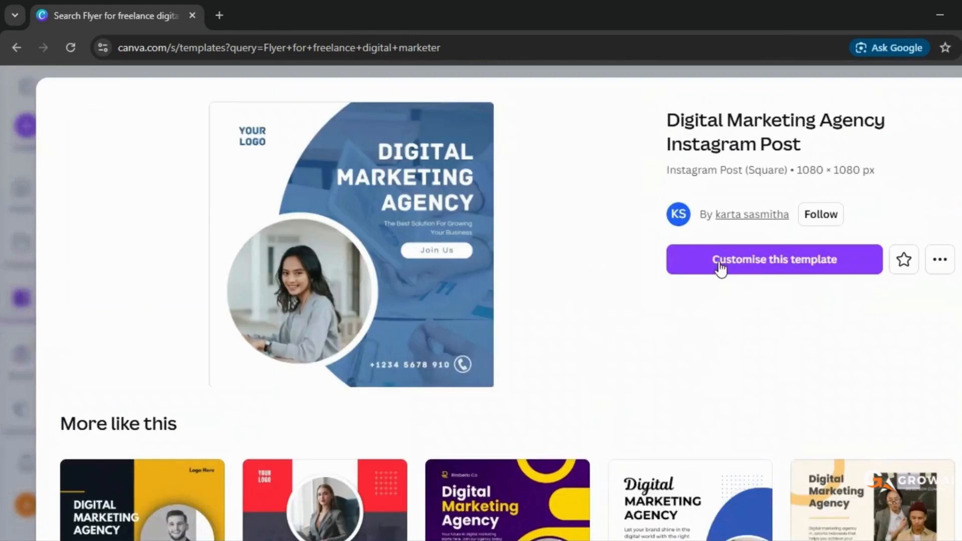
left_click(756, 275)
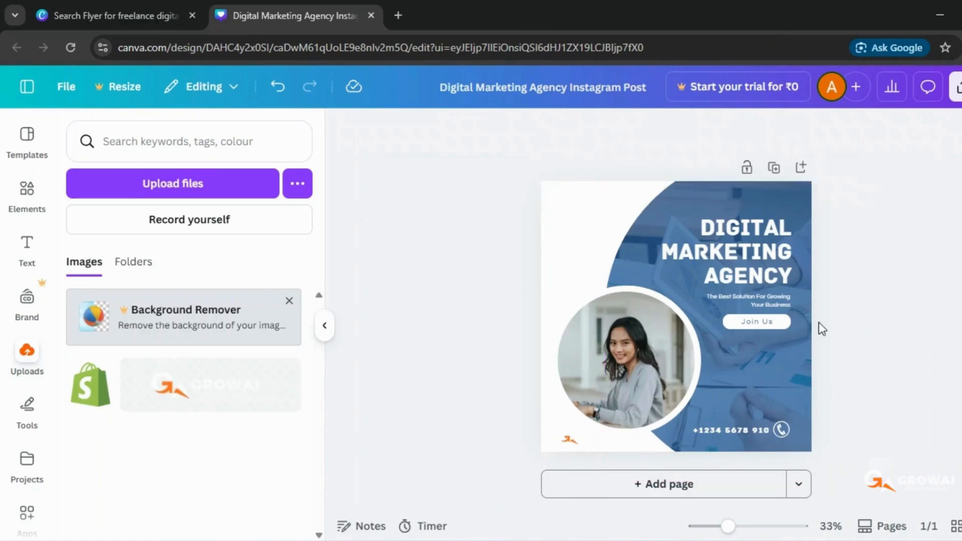
Step: Delete the woman's photo from the circular frame while keeping the frame itself
left_click(627, 351)
left_click(691, 263)
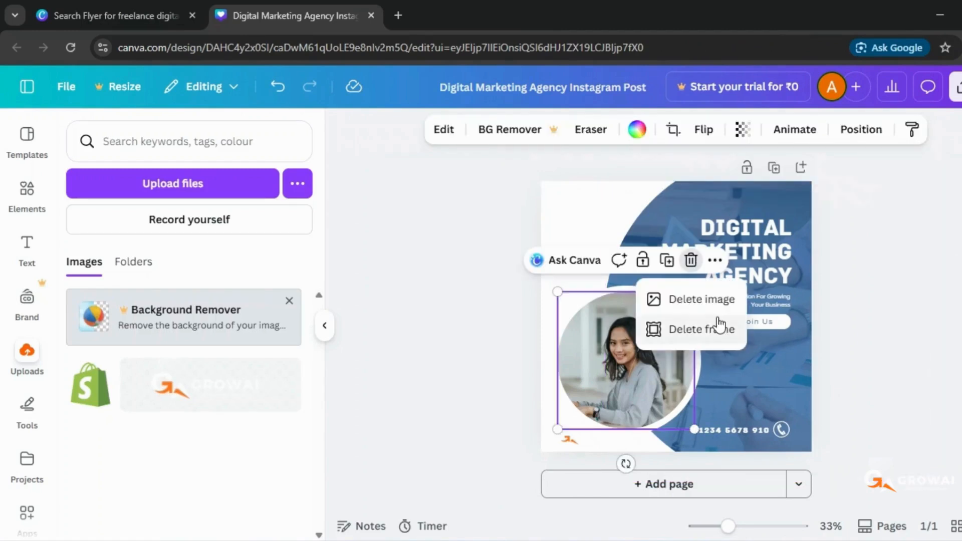
left_click(701, 299)
Step: Upload the portrait photo of the woman in a dark suit and place it in the empty circular frame
left_click(136, 261)
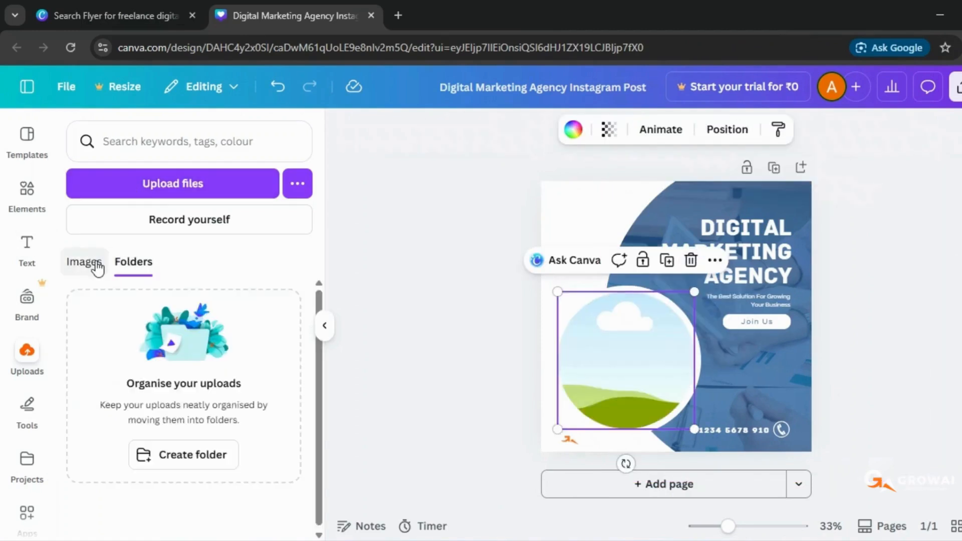
left_click(87, 261)
left_click(151, 185)
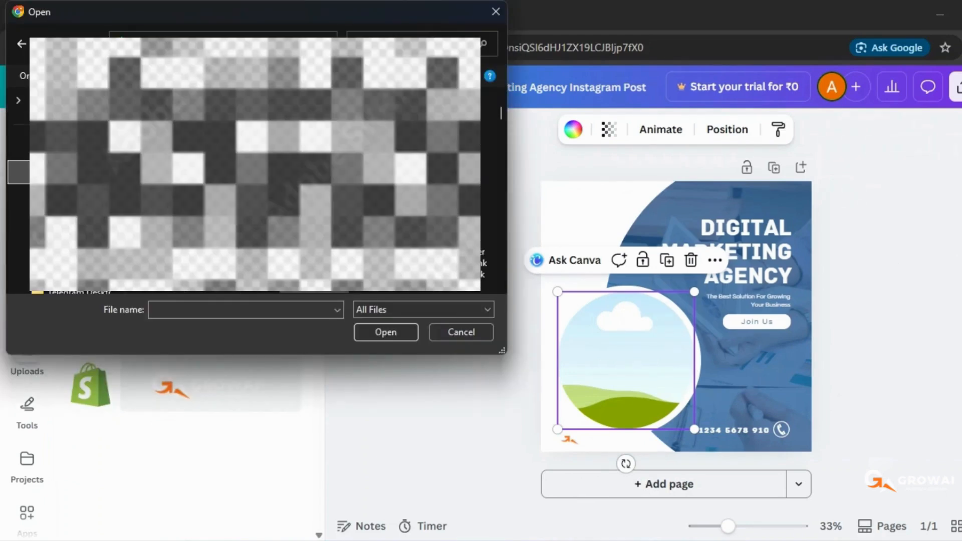
scroll(490, 210, "down", 1)
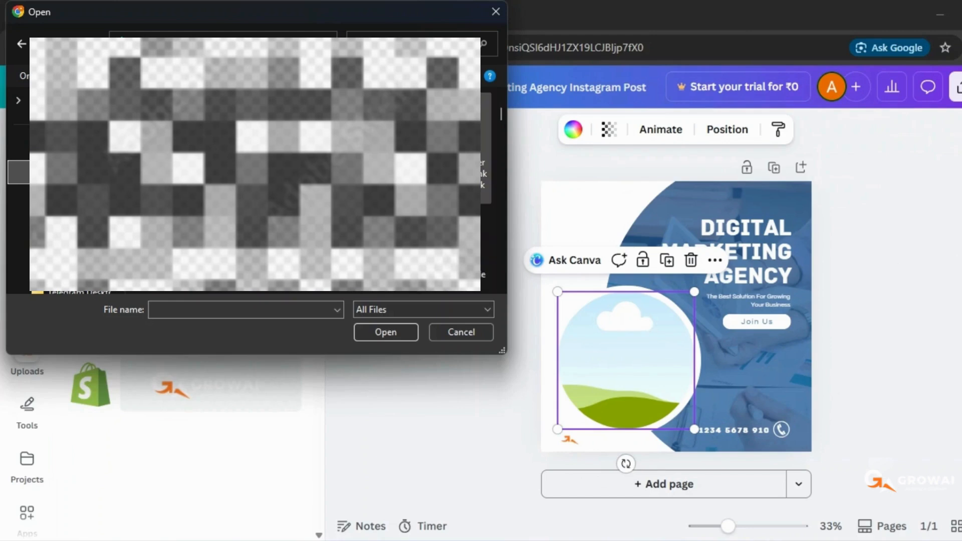
left_click(369, 333)
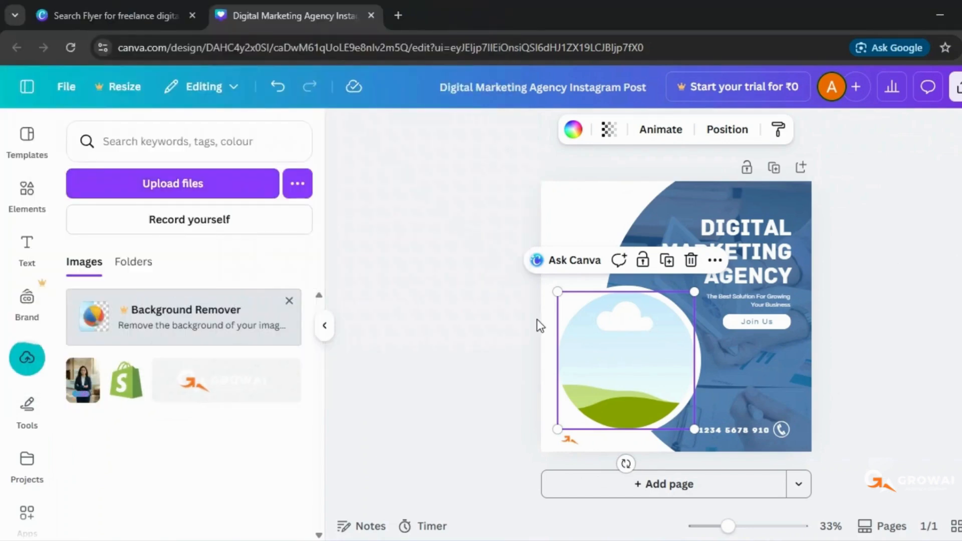
left_click_drag(84, 382, 641, 381)
left_click(842, 373)
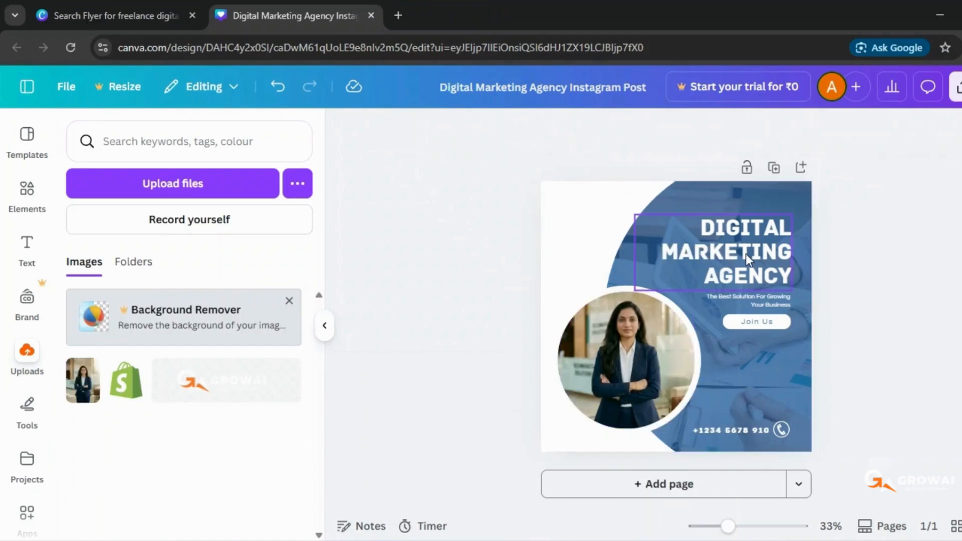
Step: Apply the Lift effect to the DIGITAL MARKETING AGENCY heading with an intensity of 100
left_click(637, 262)
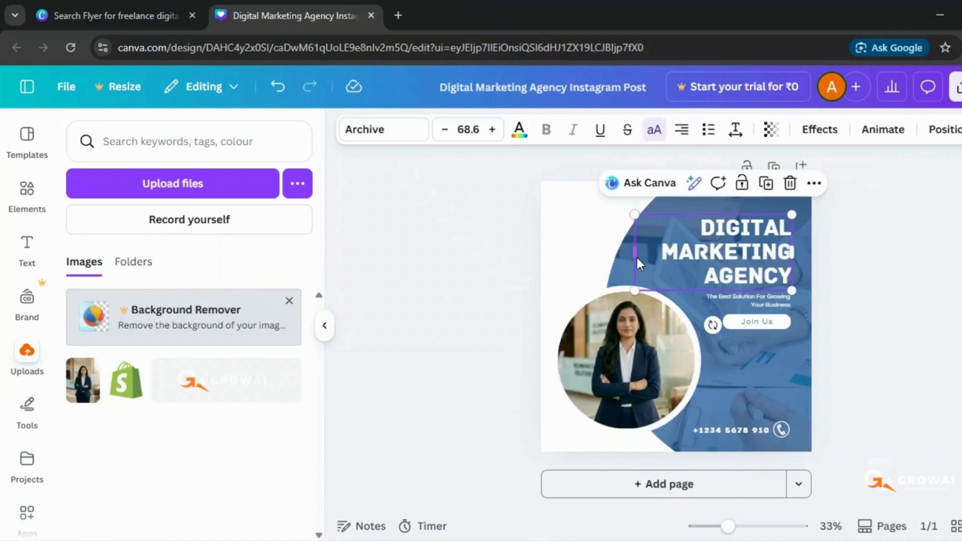
left_click(819, 131)
left_click(200, 225)
left_click(258, 232)
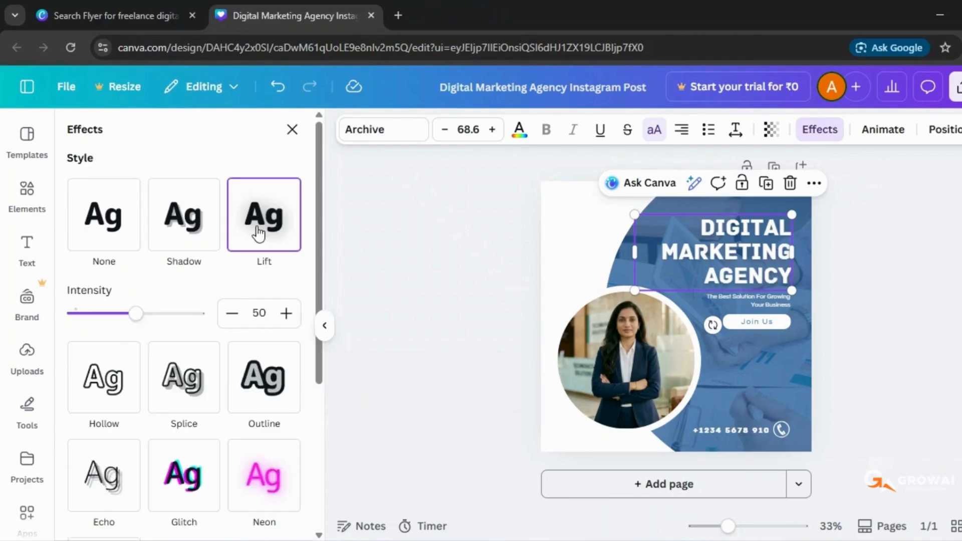
left_click_drag(135, 314, 198, 313)
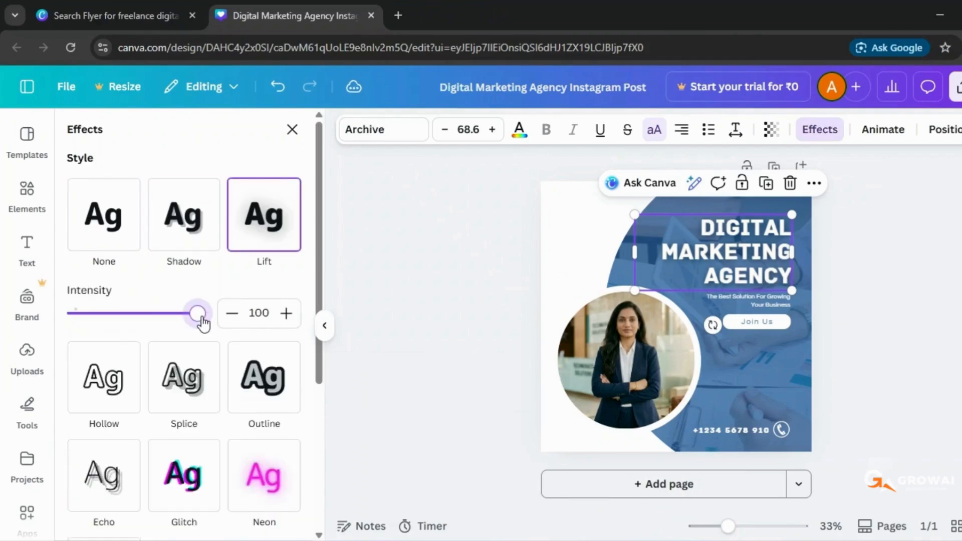
Step: Set the tagline under the heading to font size 28 and widen its text box slightly to the left
left_click(762, 299)
left_click(468, 129)
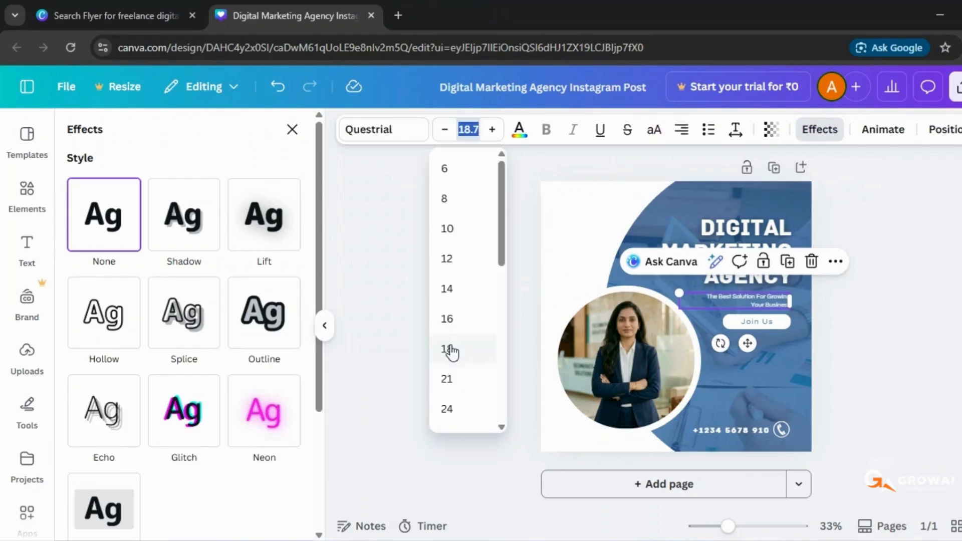
scroll(466, 301, "down", 2)
left_click(466, 254)
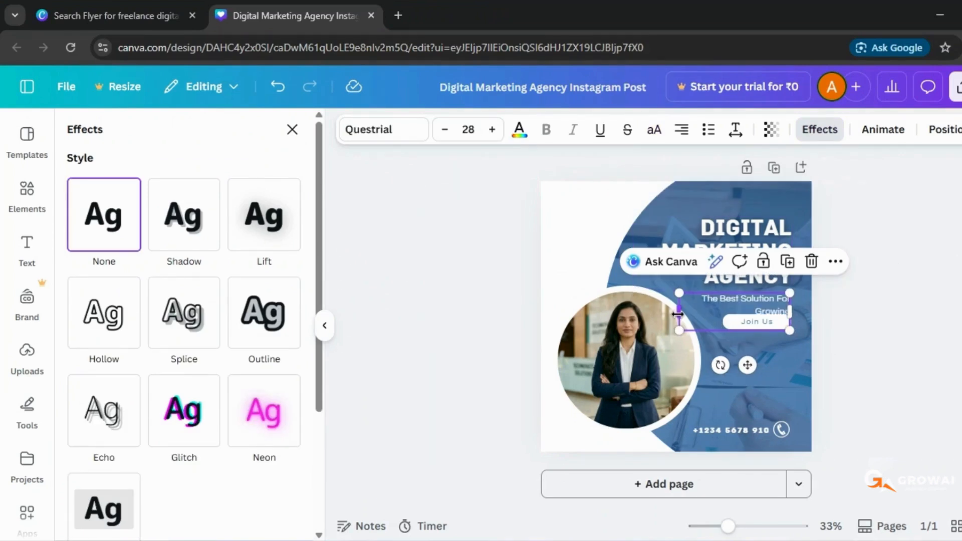
left_click_drag(678, 314, 673, 317)
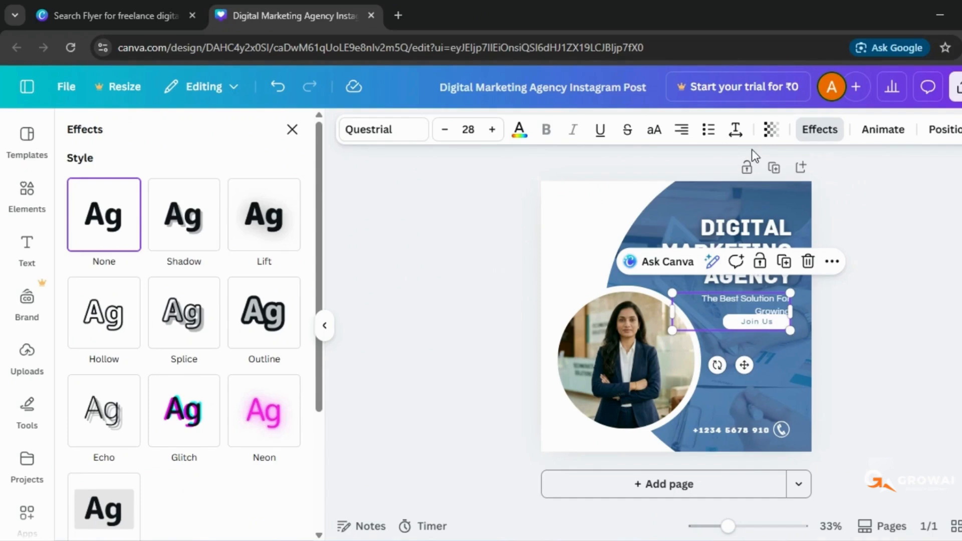
Step: Apply the Lift effect to the tagline with an intensity of 97
left_click(194, 220)
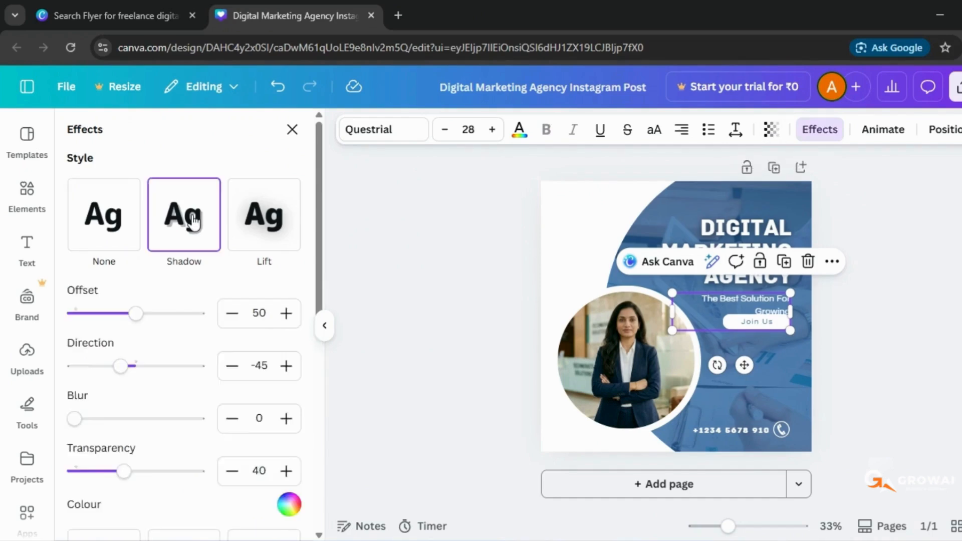
left_click(264, 215)
left_click_drag(136, 314, 195, 321)
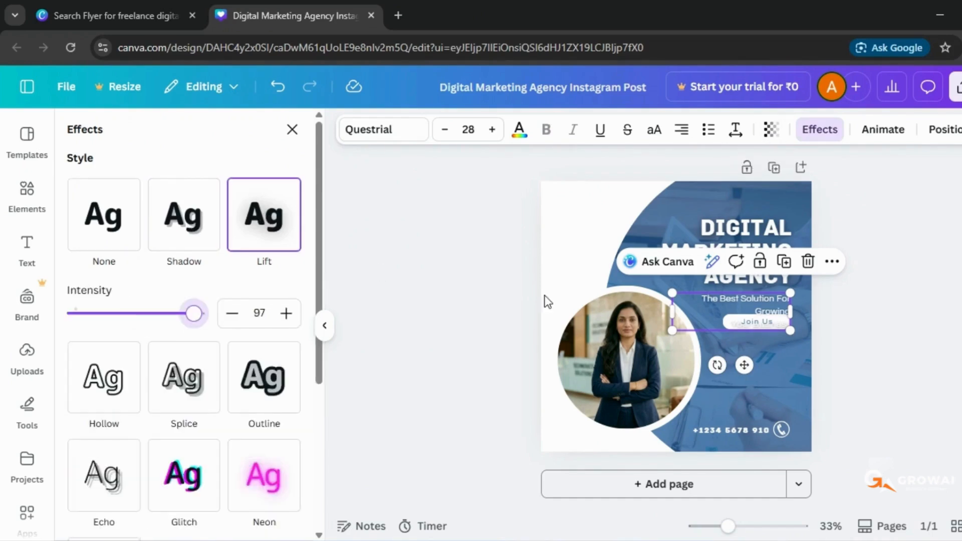
left_click(571, 238)
Step: Try to move the Join Us button down, clear of the enlarged tagline
left_click(731, 326)
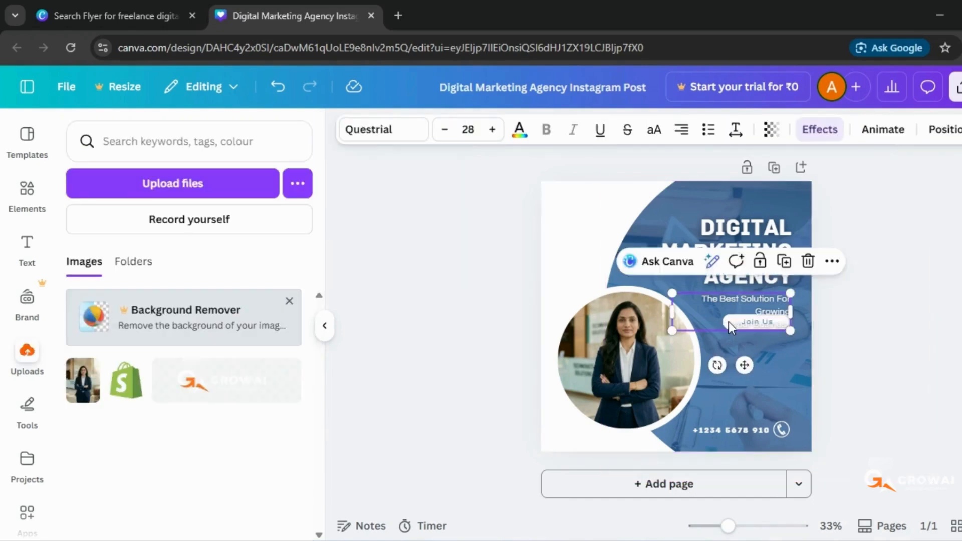
left_click_drag(729, 322, 733, 346)
left_click(716, 328)
left_click(726, 321)
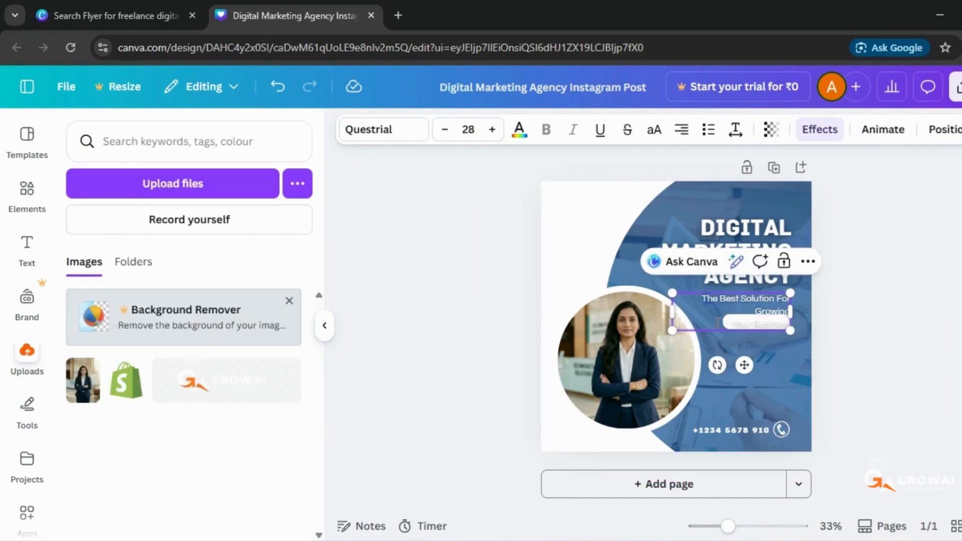
Step: Change the tagline's layer order to free the Join Us button, keeping the tagline above the blue background
right_click(718, 323)
key("Escape")
right_click(786, 307)
mouse_move(802, 301)
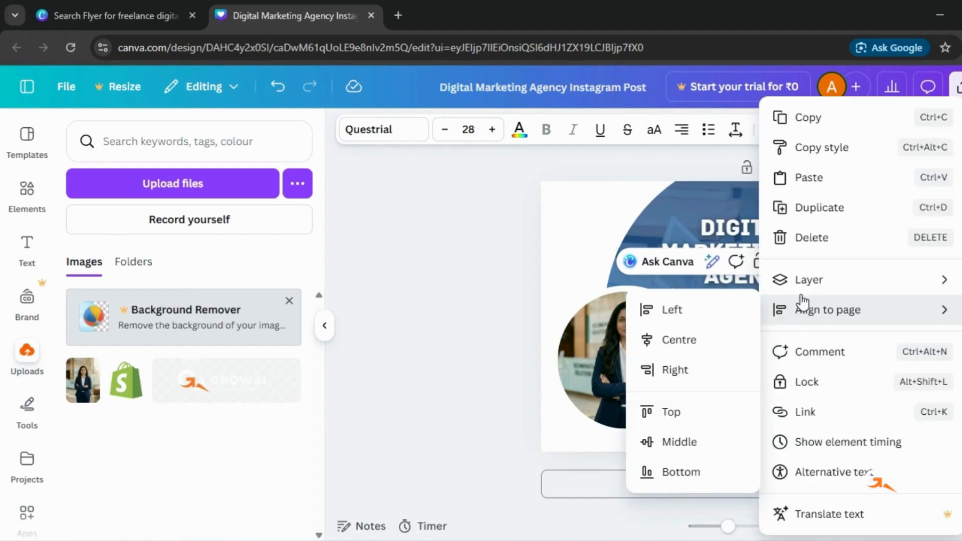
mouse_move(801, 280)
left_click(644, 369)
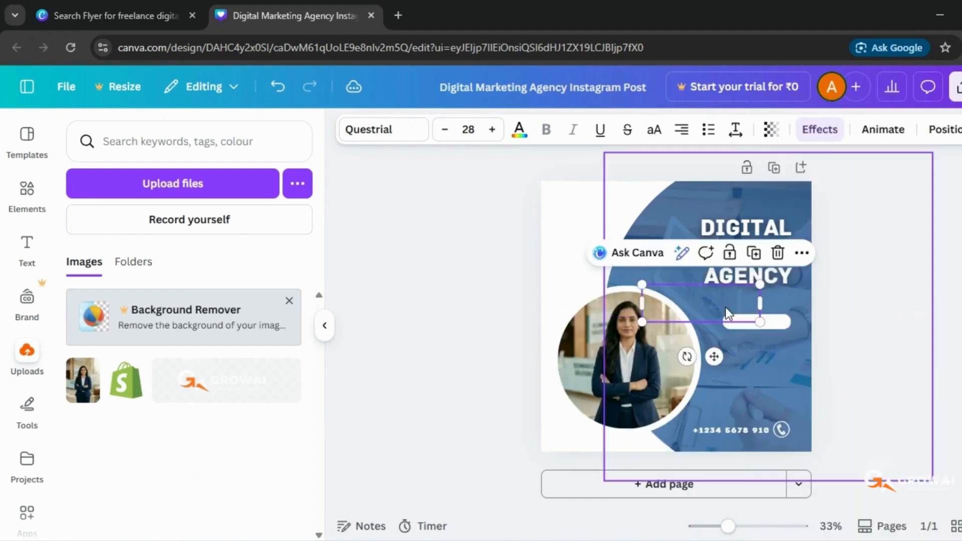
right_click(728, 314)
mouse_move(743, 285)
left_click(603, 307)
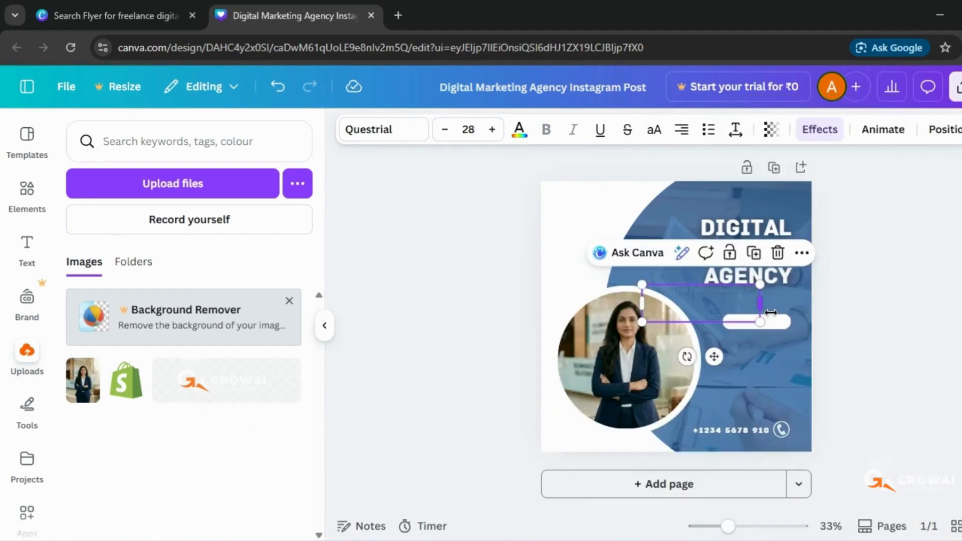
right_click(716, 310)
left_click(615, 288)
Step: Move the Join Us button down below the tagline and place the tagline back under the DIGITAL MARKETING AGENCY heading
left_click_drag(757, 322, 760, 346)
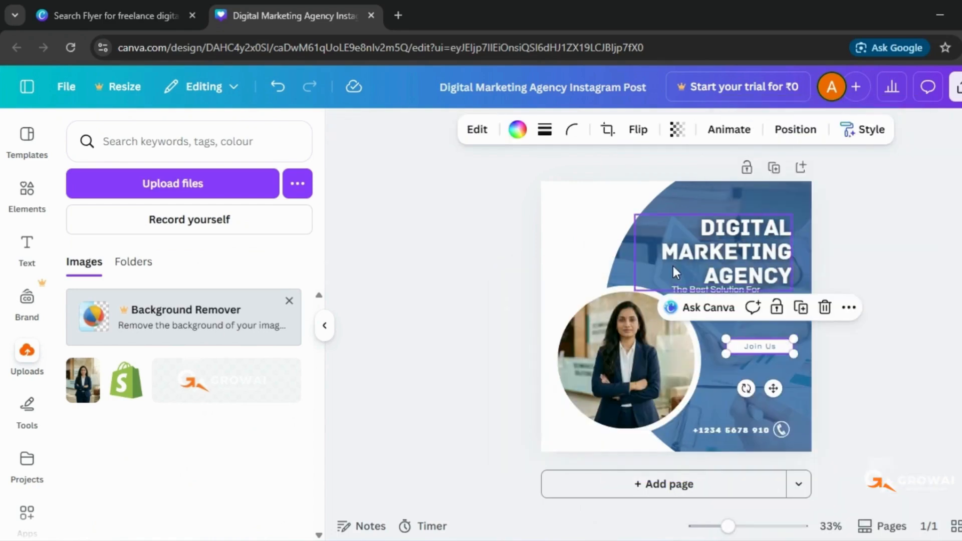
left_click_drag(726, 293, 756, 311)
left_click(848, 342)
Step: Set the Join Us button text to the Archive font at size 28
left_click(766, 347)
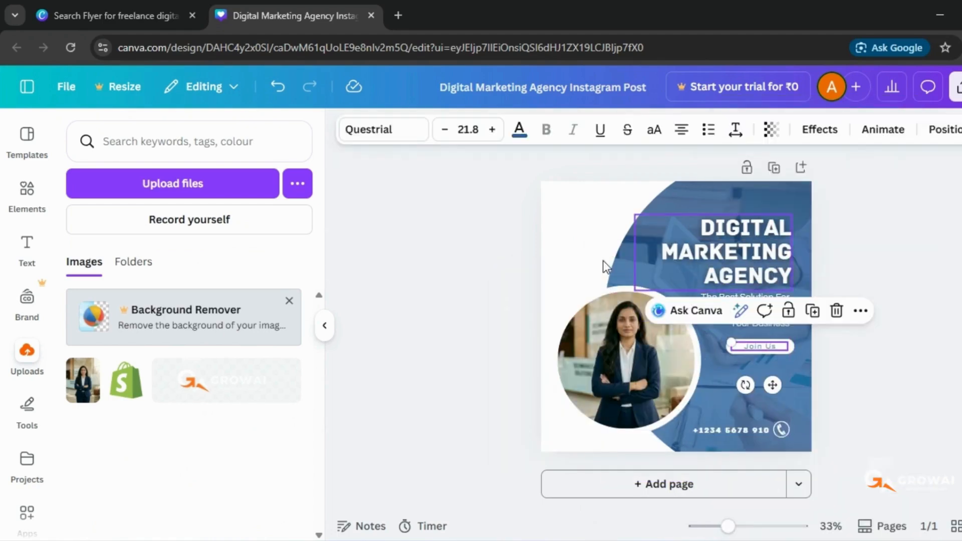
left_click(491, 132)
left_click(491, 131)
left_click(491, 131)
left_click(399, 135)
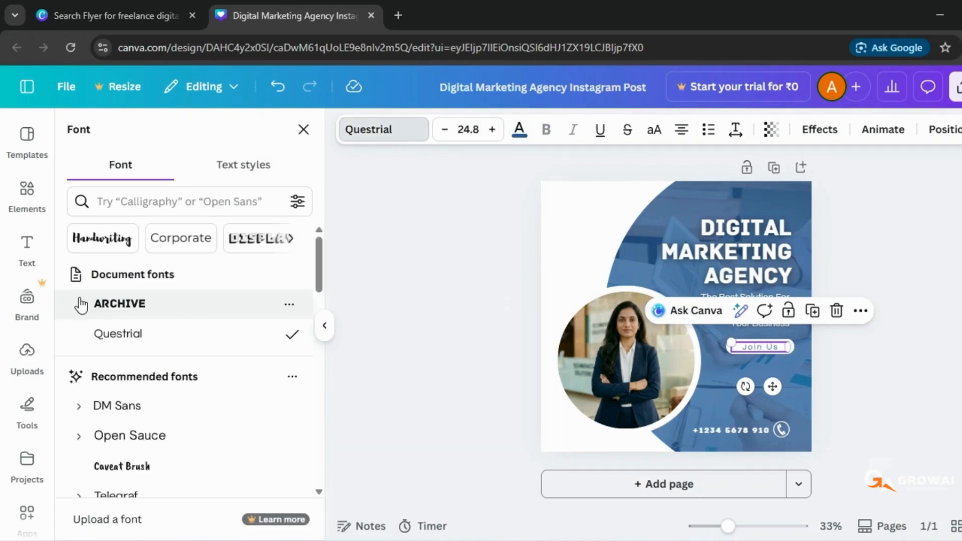
left_click(80, 304)
left_click(468, 129)
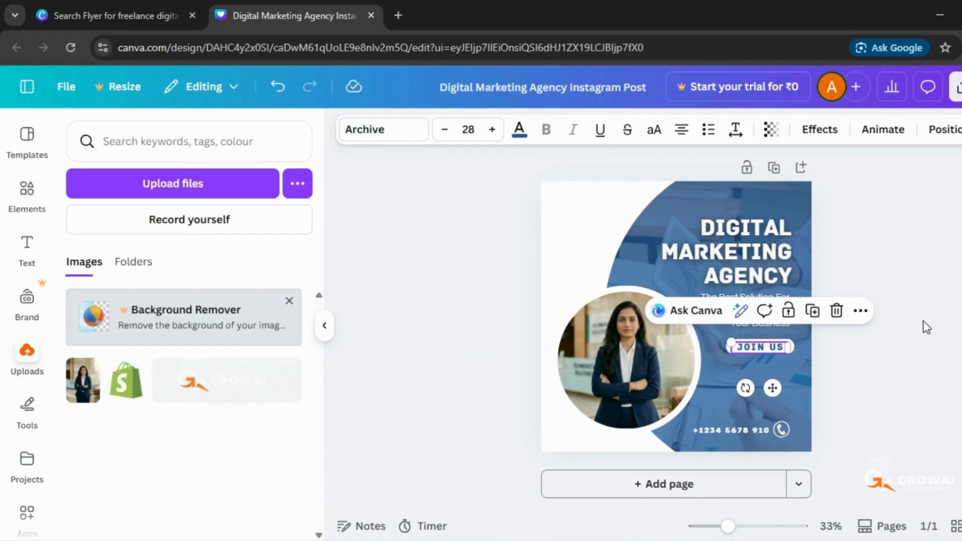
left_click(857, 276)
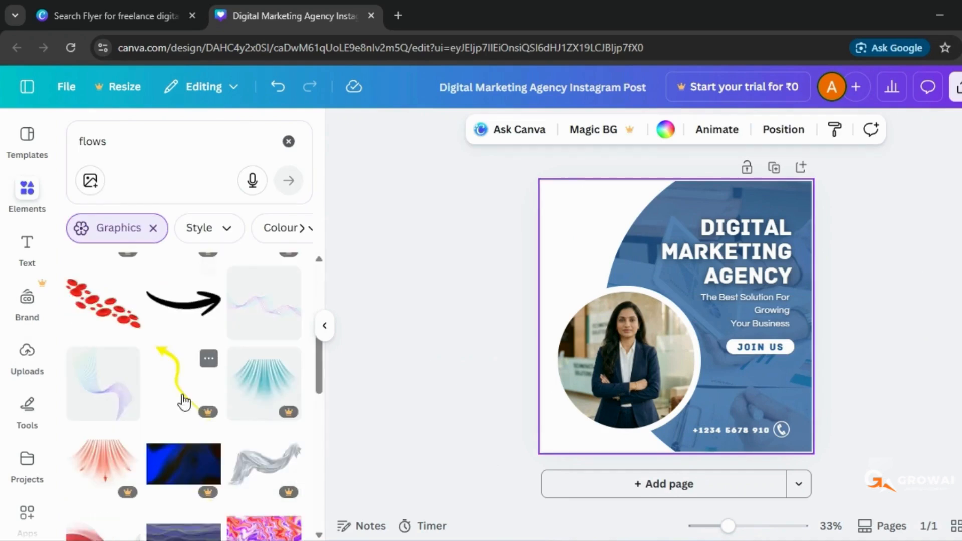
Step: Add the curved wavy-line graphic from the flows results and recolour it with the document's blue
scroll(183, 401, "down", 3)
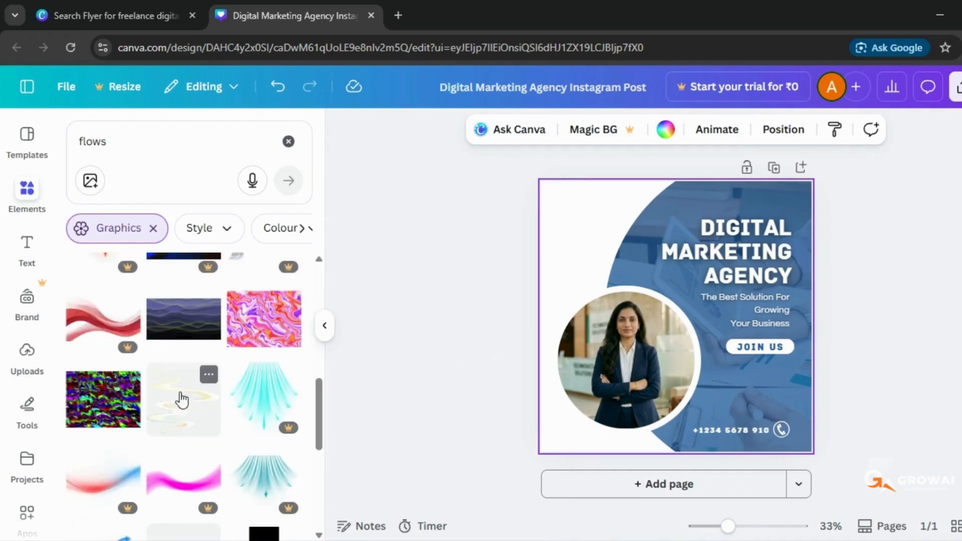
scroll(182, 399, "down", 5)
left_click(92, 354)
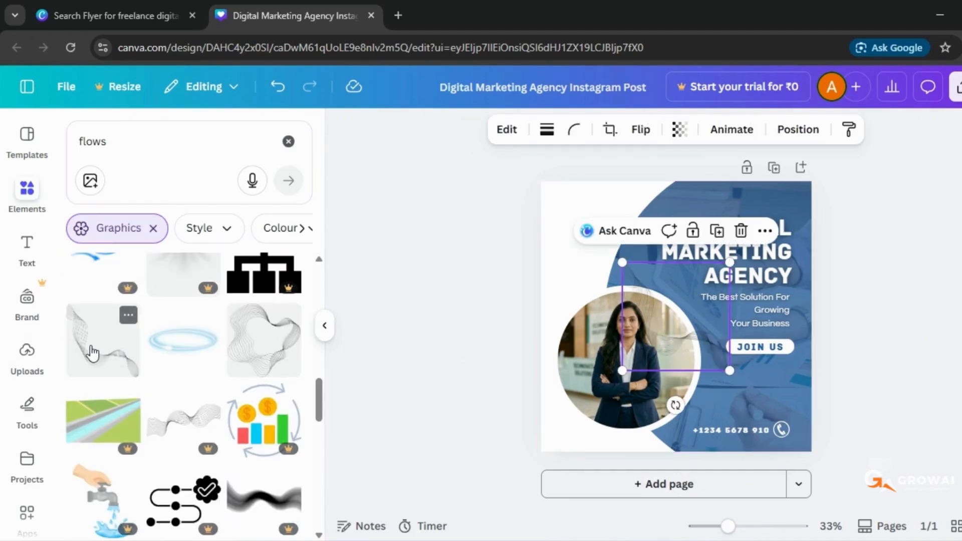
left_click(518, 129)
left_click(114, 240)
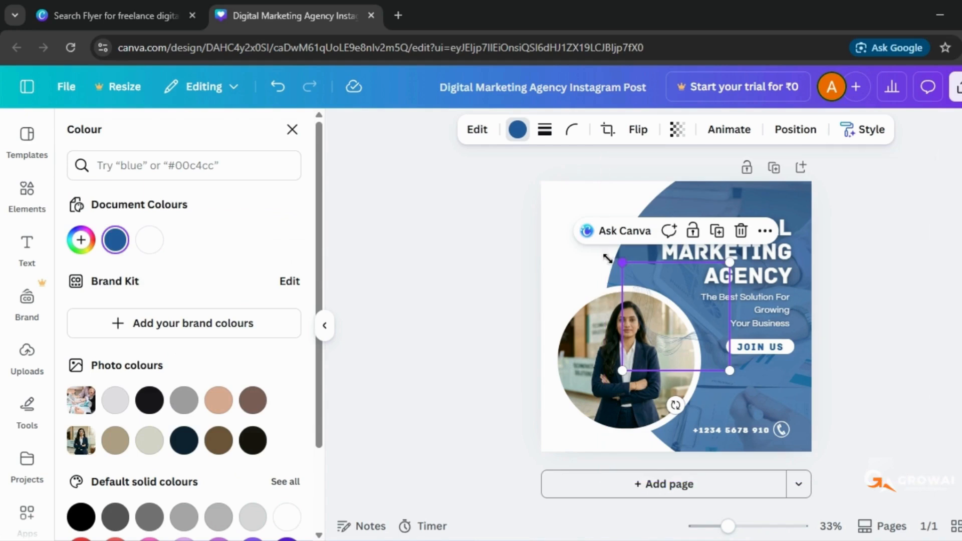
Step: Enlarge the wavy-line graphic and rotate it to about -100° over the flyer's white area
left_click_drag(607, 259, 554, 197)
left_click_drag(640, 404, 670, 279)
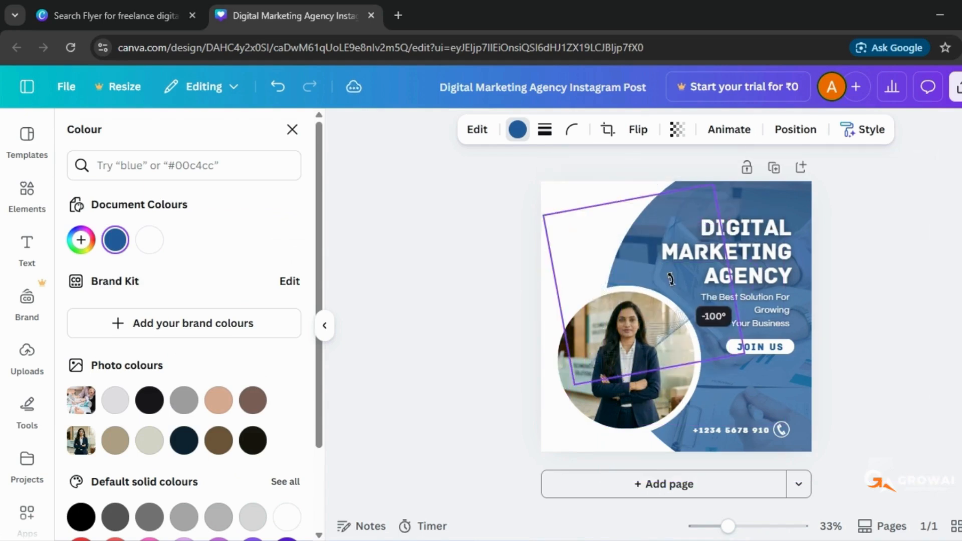
left_click_drag(608, 262, 547, 421)
Step: Place a second wavy-line graphic in the flyer's lower-left corner, partly off the page
left_click_drag(660, 382, 476, 425)
left_click(519, 413)
left_click(564, 442)
left_click_drag(542, 425, 532, 405)
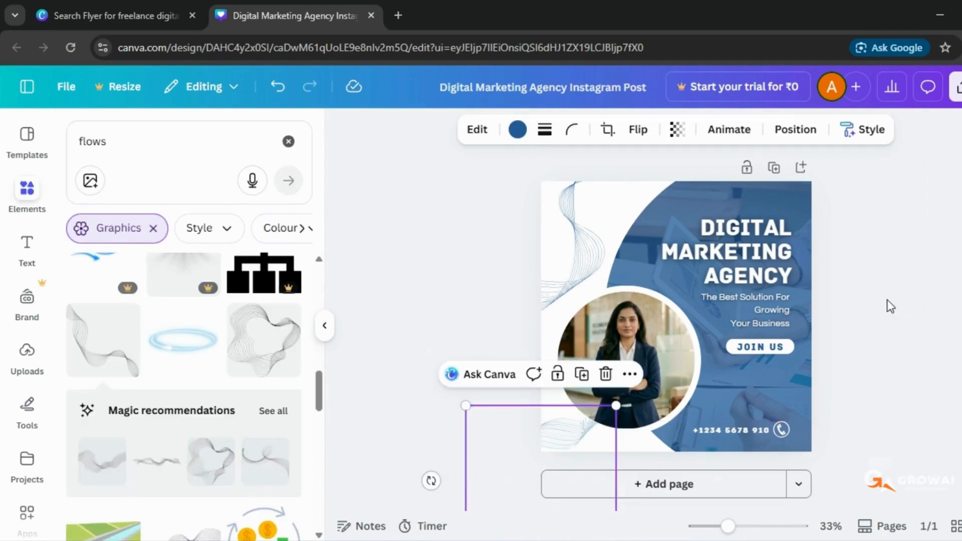
left_click(887, 306)
Step: Adjust the size and position of the upper wavy-line graphic across the white area above the portrait
left_click_drag(585, 215, 641, 161)
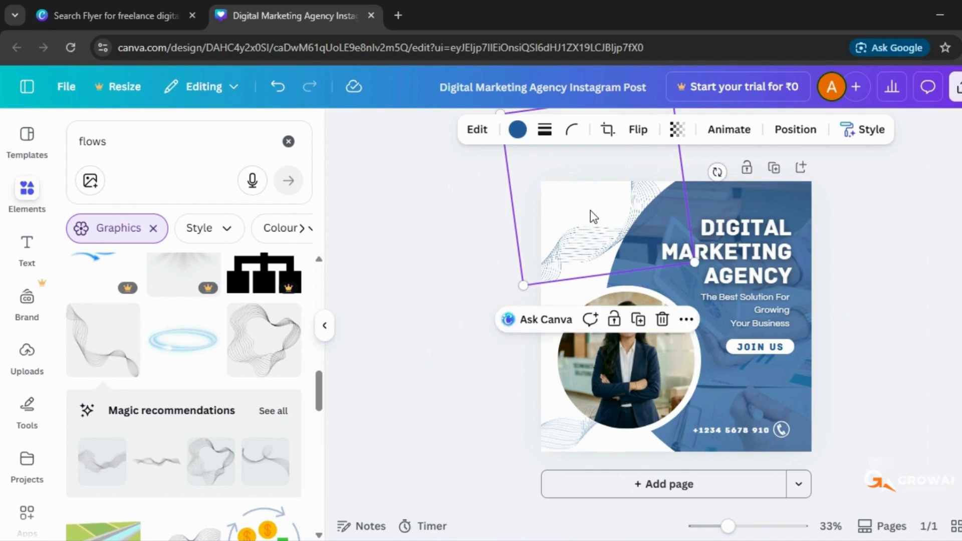
left_click_drag(527, 289, 548, 268)
left_click_drag(587, 192, 571, 222)
Step: Place another copy of the lower wavy-line graphic at the flyer's upper-left corner and collapse the elements list
left_click_drag(595, 411, 551, 221)
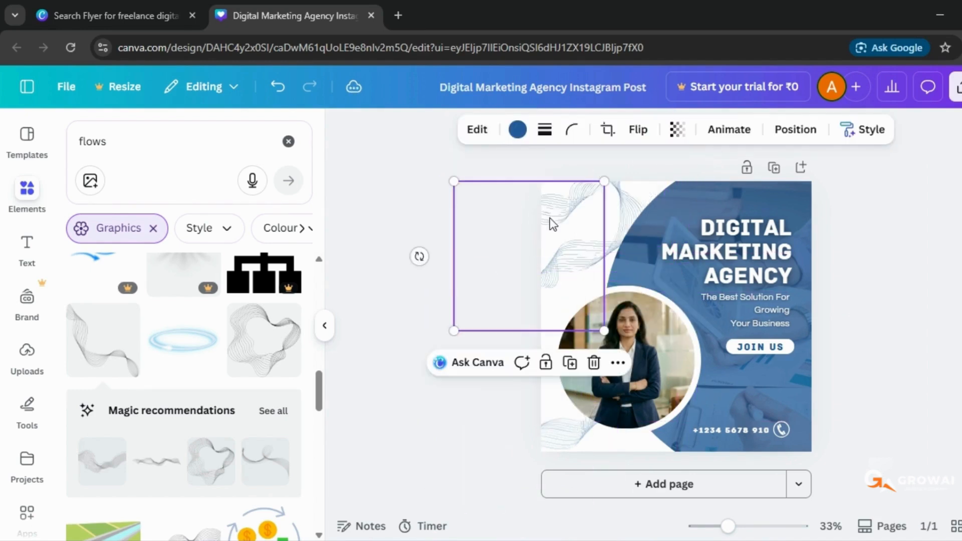
left_click(875, 284)
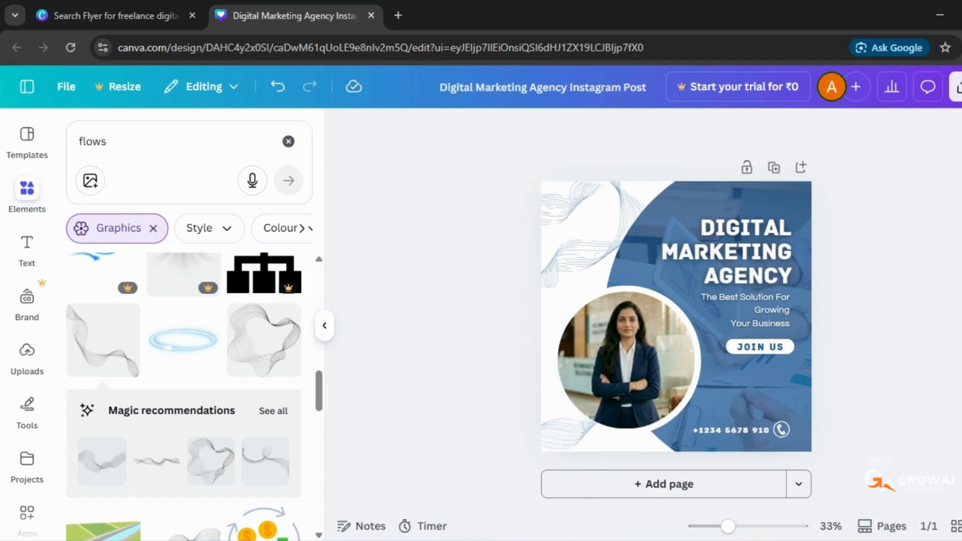
left_click(327, 328)
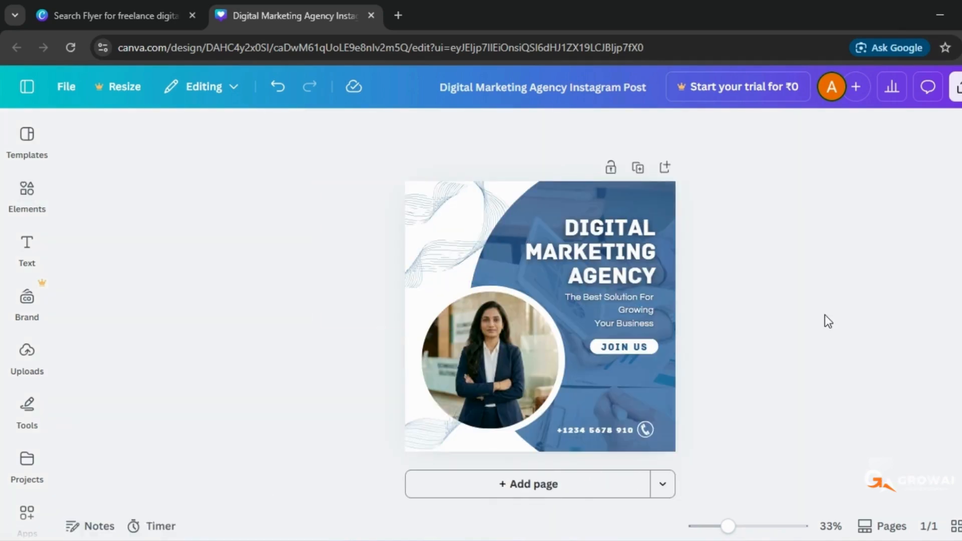
Step: Return to the Canva template search and search the templates for Banner
left_click(86, 9)
key("Escape")
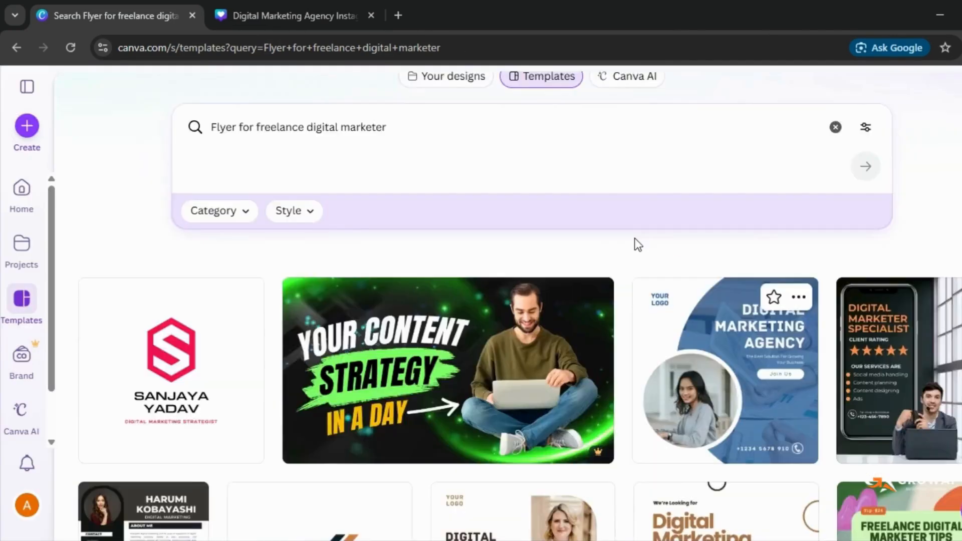
scroll(637, 244, "up", 3)
left_click(835, 236)
type("Banner")
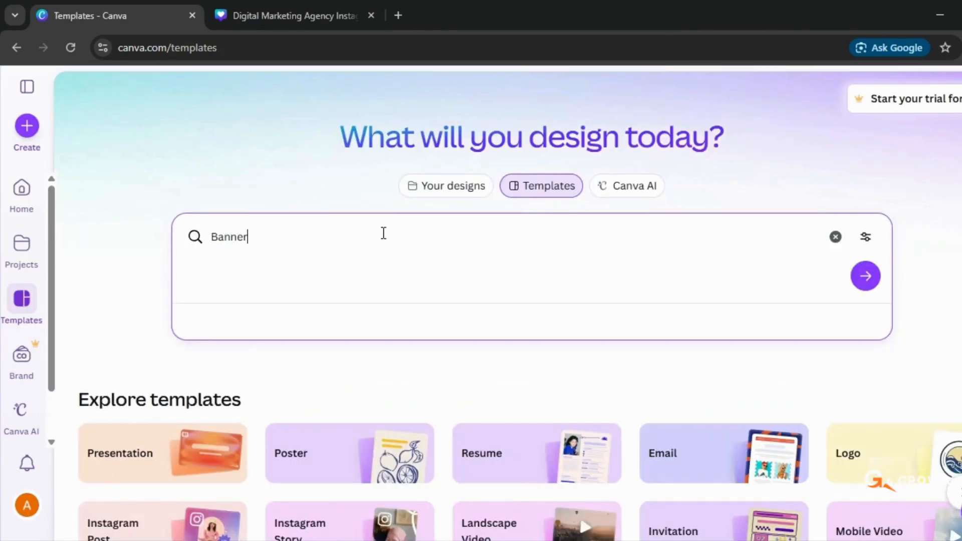
key("Return")
Step: Browse the banner templates and open the Simple Geometric Digital Marketing Agency Banner for customising
scroll(441, 354, "down", 15)
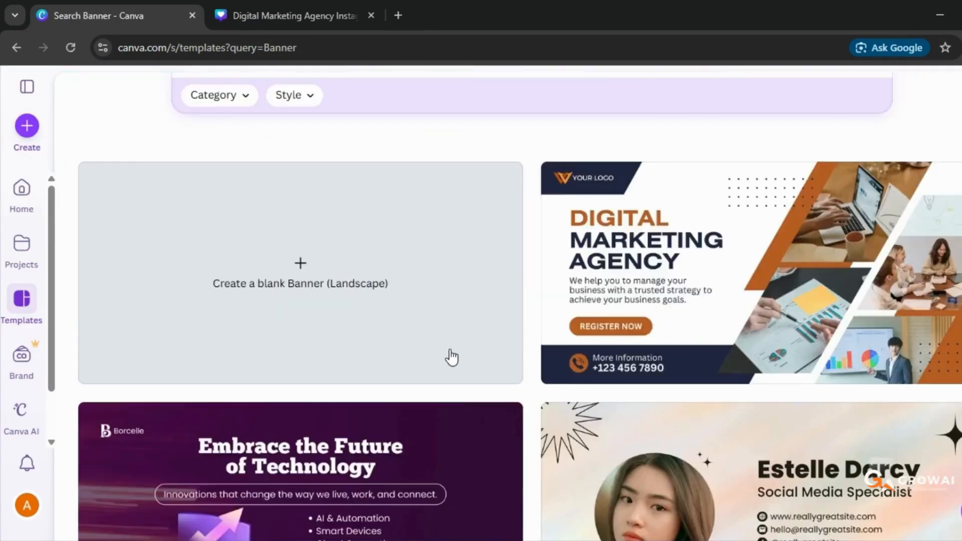
scroll(440, 353, "down", 12)
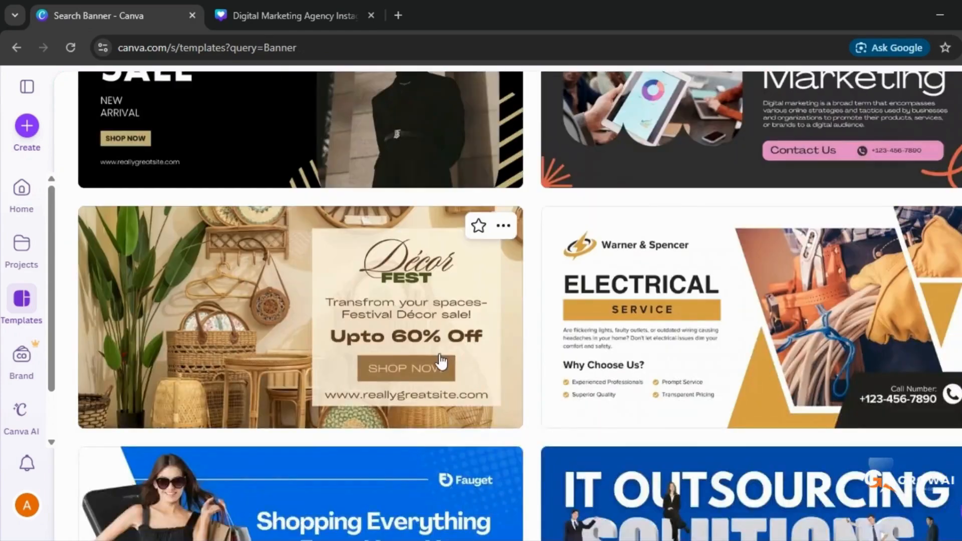
scroll(439, 362, "up", 20)
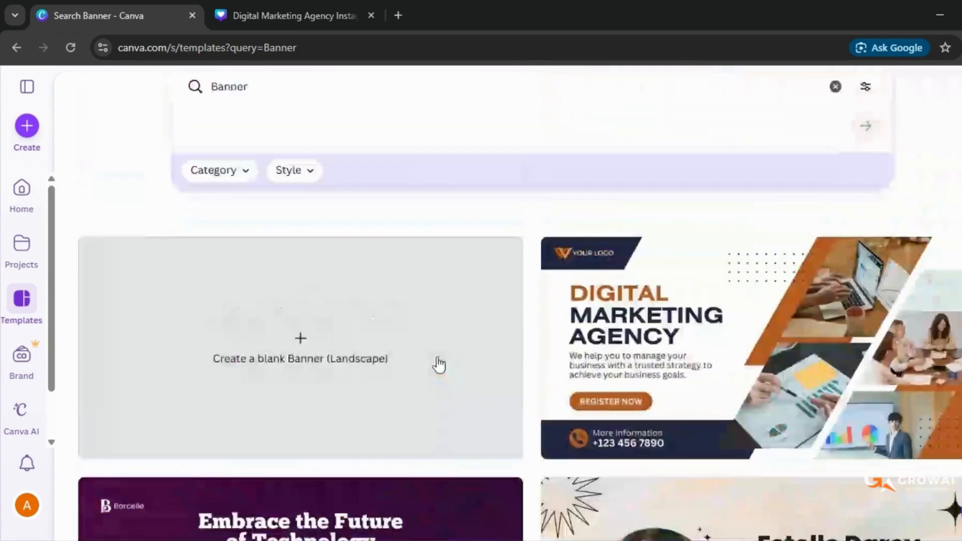
scroll(711, 345, "up", 2)
left_click(740, 386)
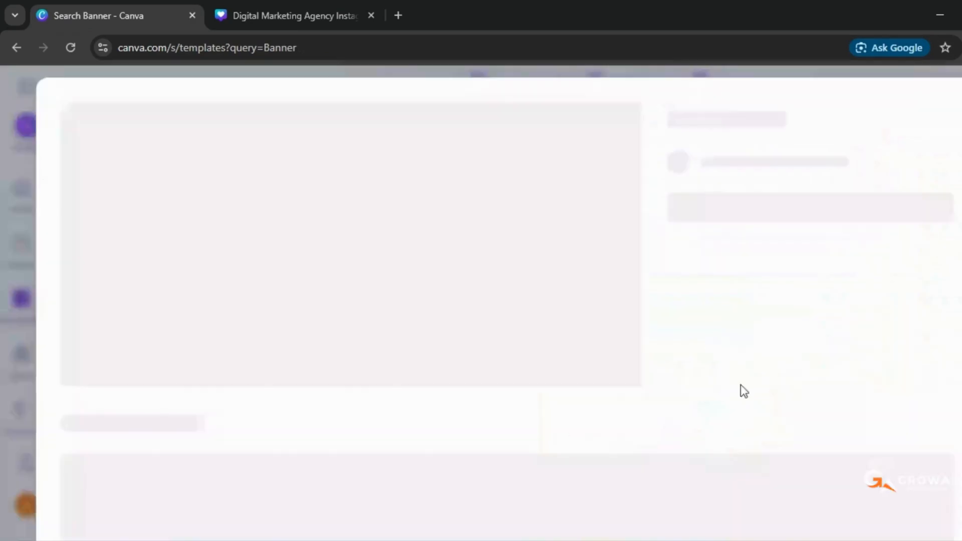
scroll(702, 386, "down", 2)
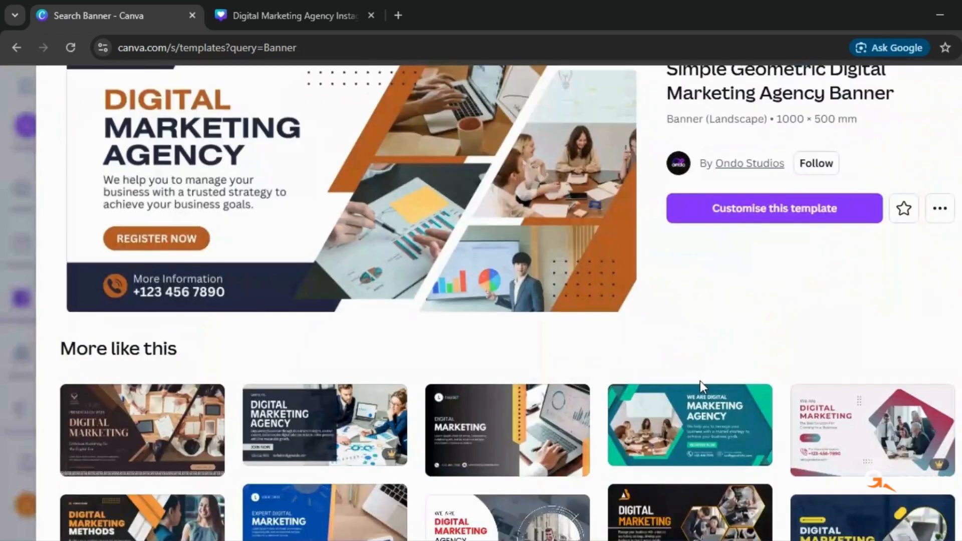
left_click(776, 206)
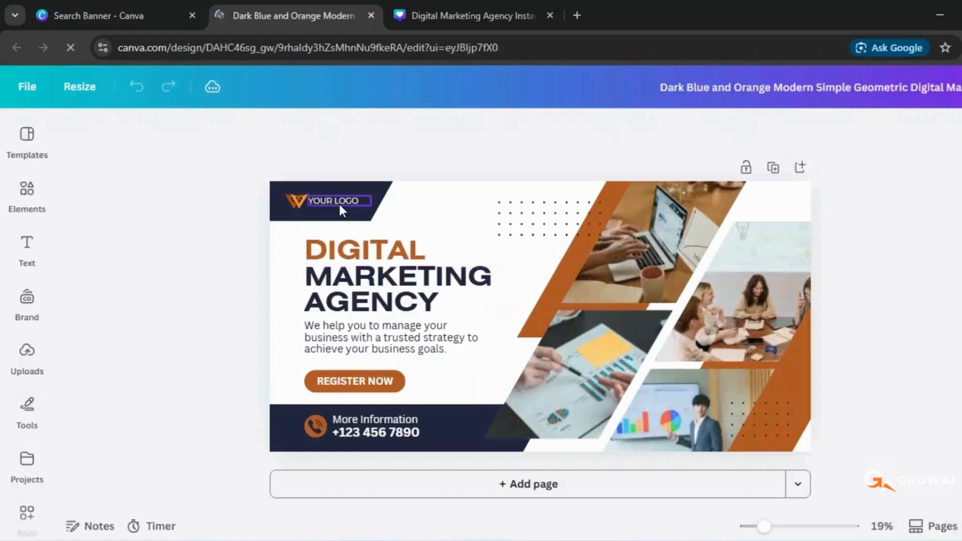
Step: Replace the YOUR LOGO placeholder with the uploaded GROWAI logo, scaled to fit the banner's dark upper-left corner
left_click(339, 201)
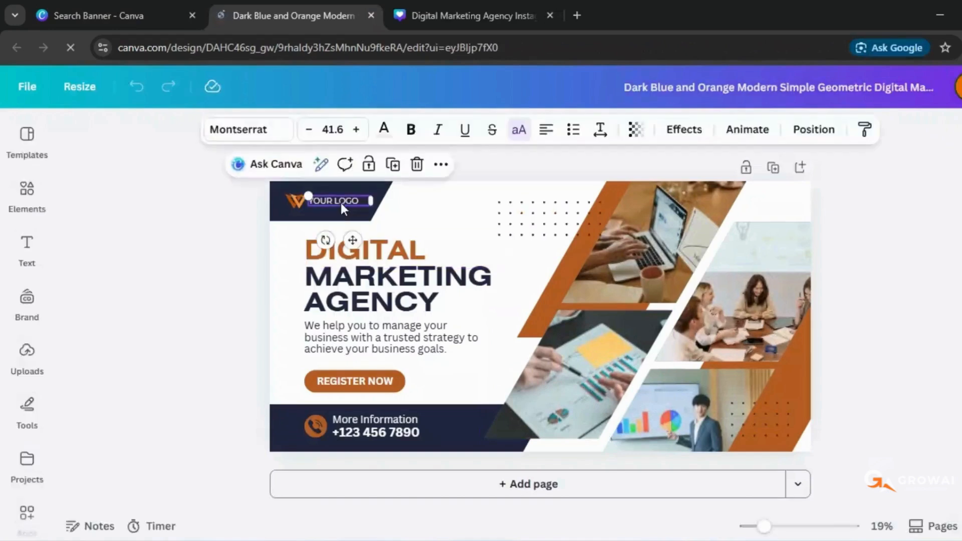
left_click(27, 249)
left_click(27, 353)
left_click_drag(215, 388, 598, 311)
left_click_drag(268, 180, 715, 404)
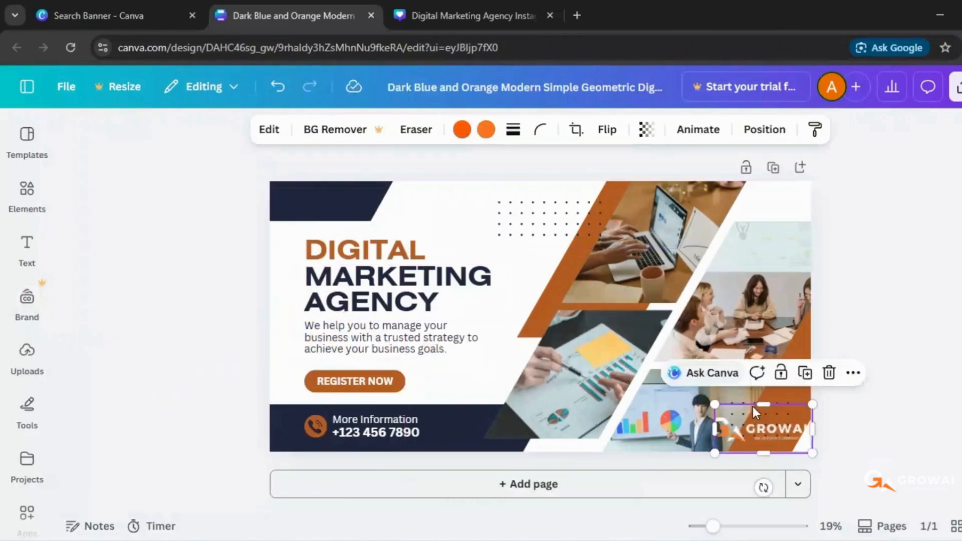
left_click_drag(748, 436, 270, 207)
left_click(883, 366)
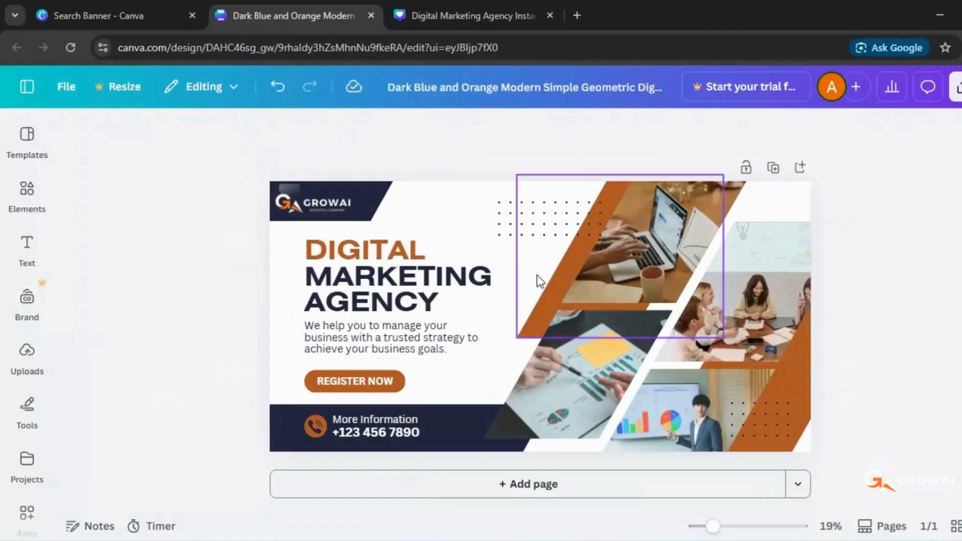
Step: Recolour the brown-orange diagonal shape black and apply that colour change to all matching elements on the banner
left_click(551, 289)
left_click(222, 130)
scroll(215, 423, "down", 6)
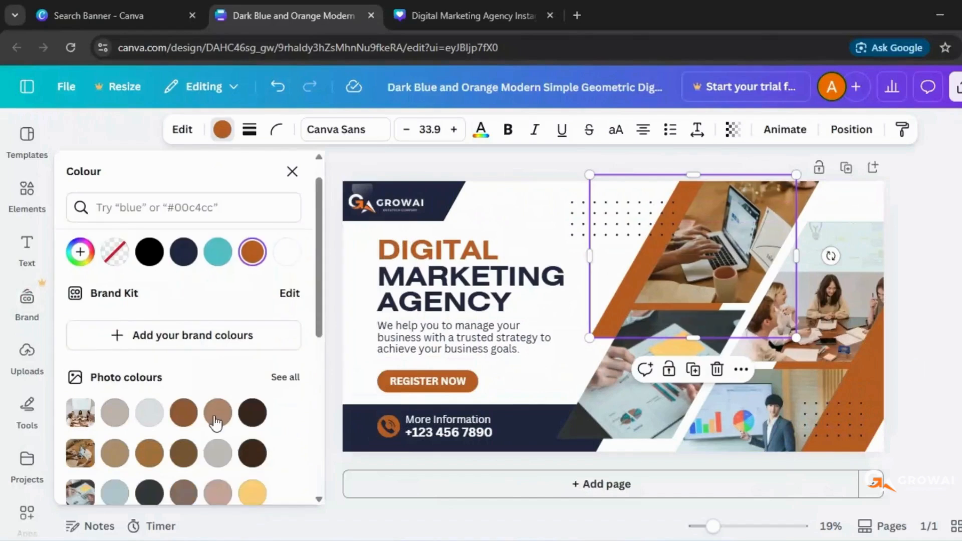
left_click(287, 369)
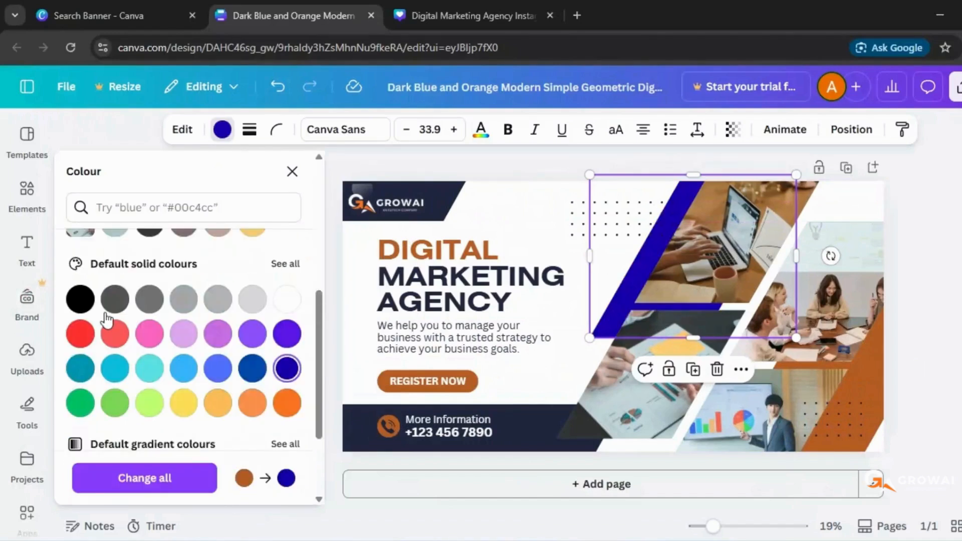
left_click(80, 299)
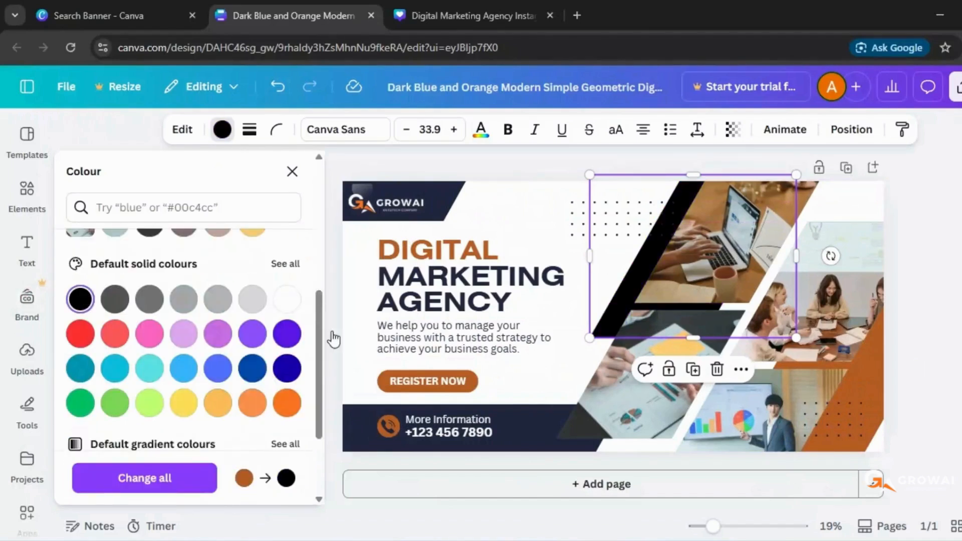
left_click(164, 479)
Step: Recolour the phone icon and the banner's dot patterns bright orange
left_click(390, 429)
left_click(287, 478)
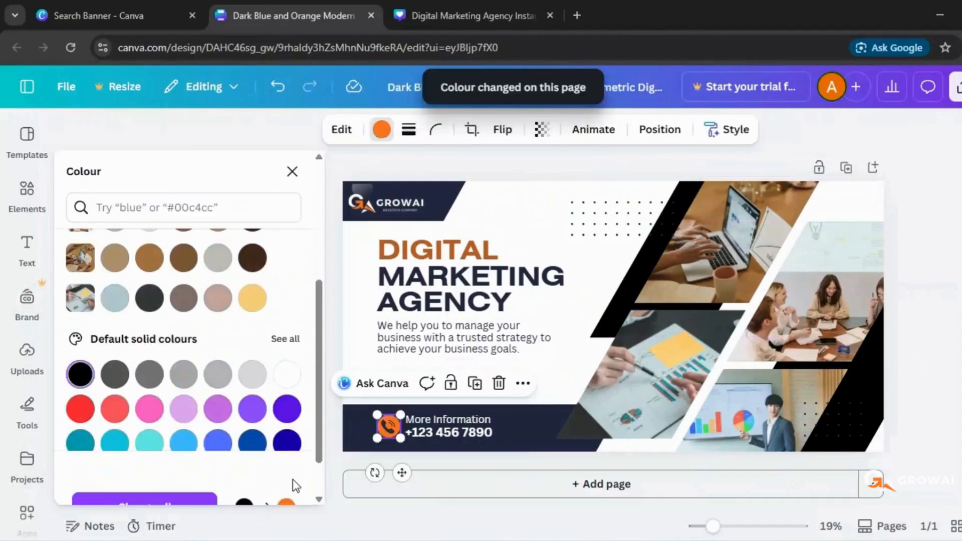
left_click(390, 315)
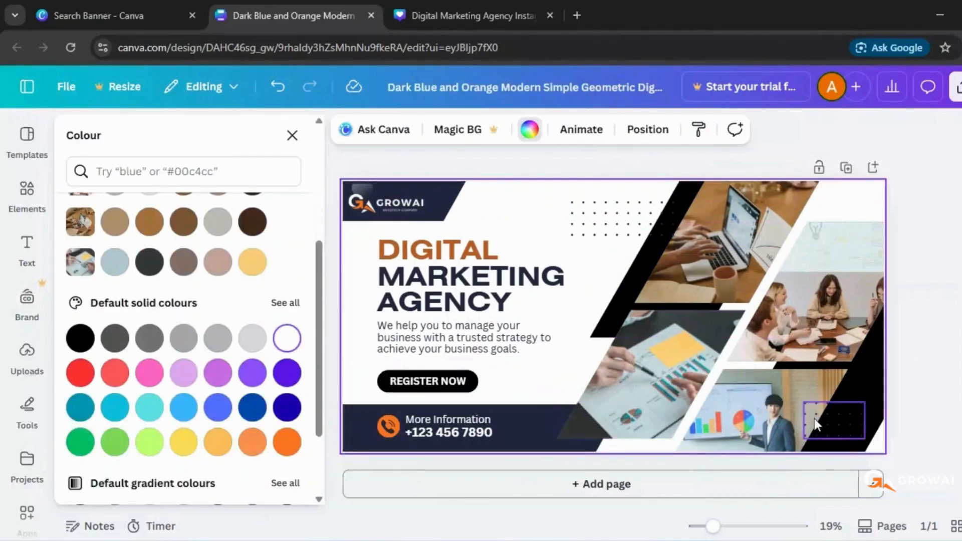
left_click(622, 218)
left_click(290, 480)
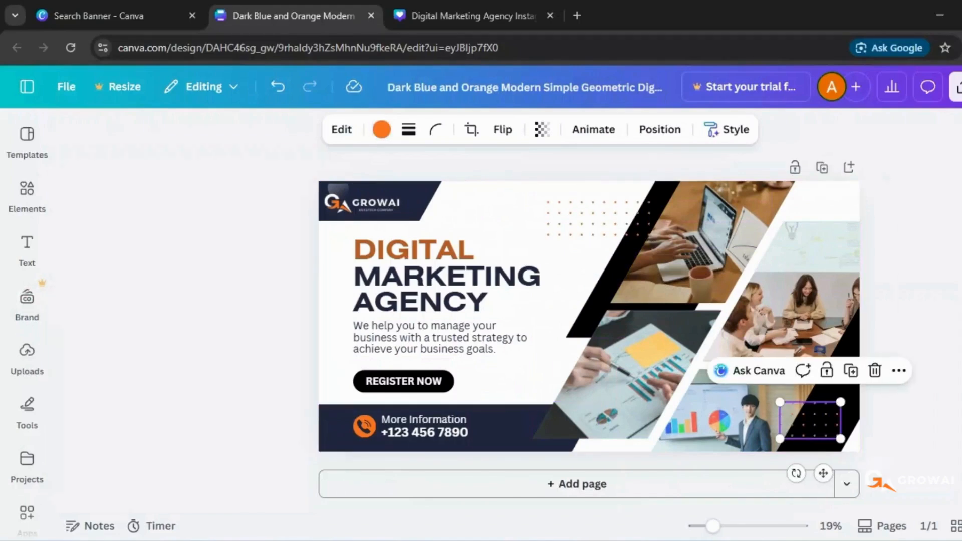
Step: Replace the description under the banner's heading with "We help to grow business"
left_click(379, 346)
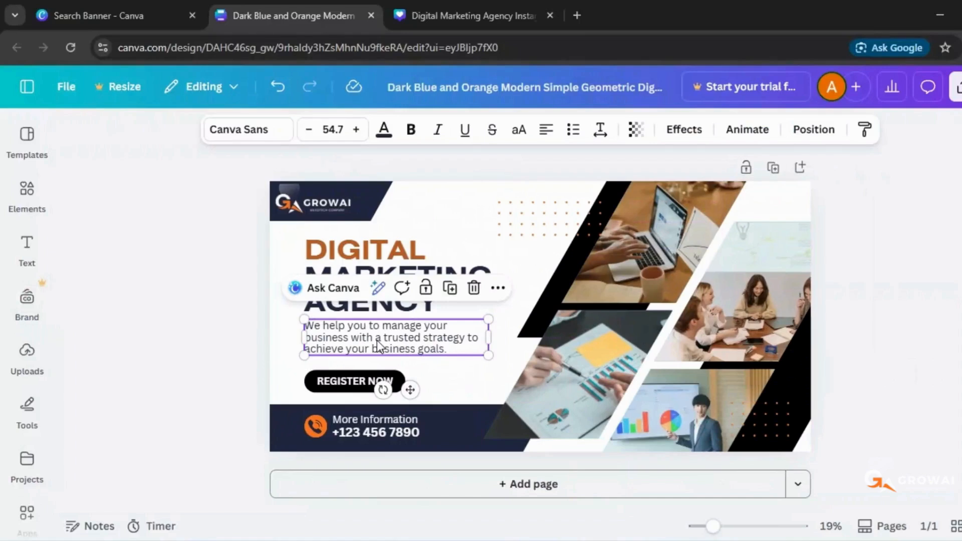
double_click(453, 350)
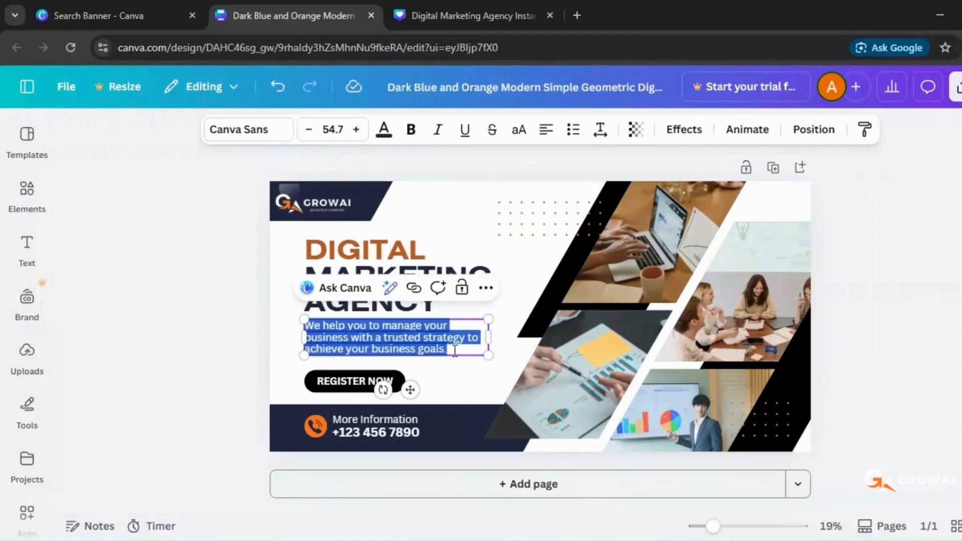
key("BackSpace")
type("We help to grow business")
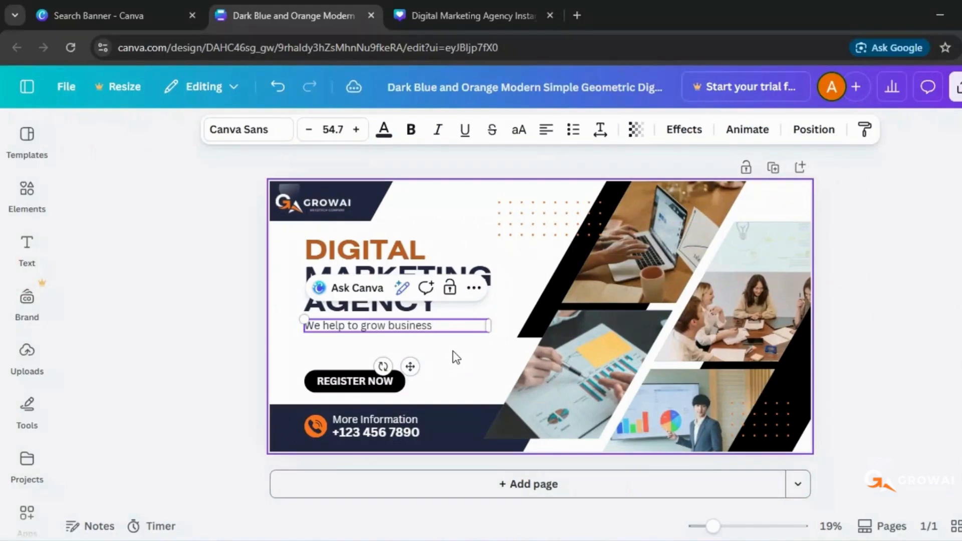
left_click(456, 357)
Step: Make the "We help to grow business" line bold and enlarge its font size by three increments
left_click(440, 327)
left_click(411, 129)
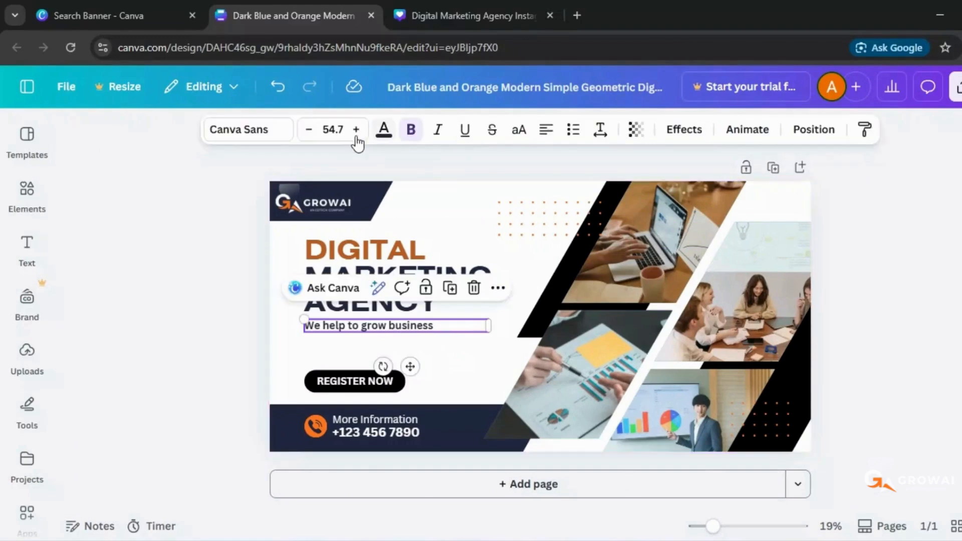
left_click(357, 133)
left_click(357, 133)
left_click(357, 134)
Step: Recolour the MARKETING AGENCY heading black and the DIGITAL heading bright orange
left_click(332, 305)
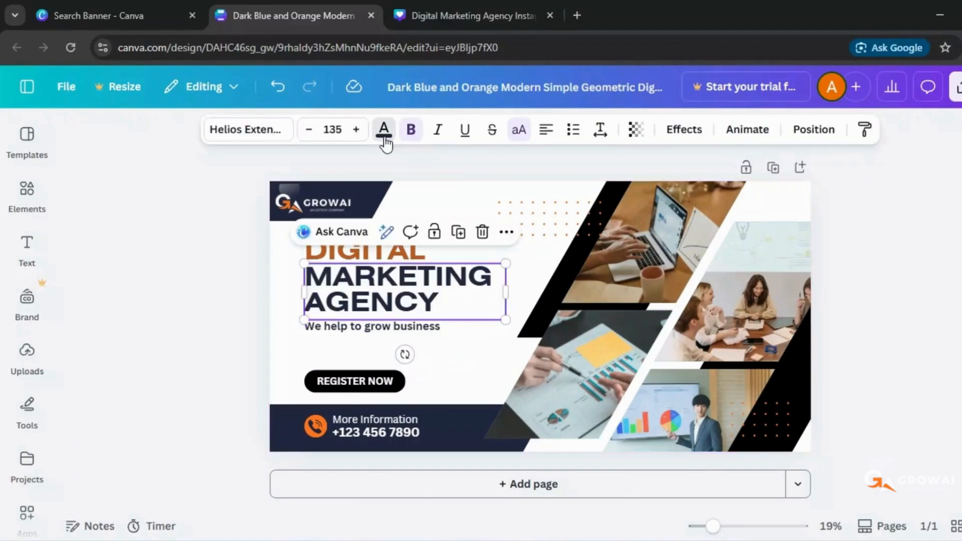
left_click(384, 132)
left_click(120, 283)
left_click(414, 253)
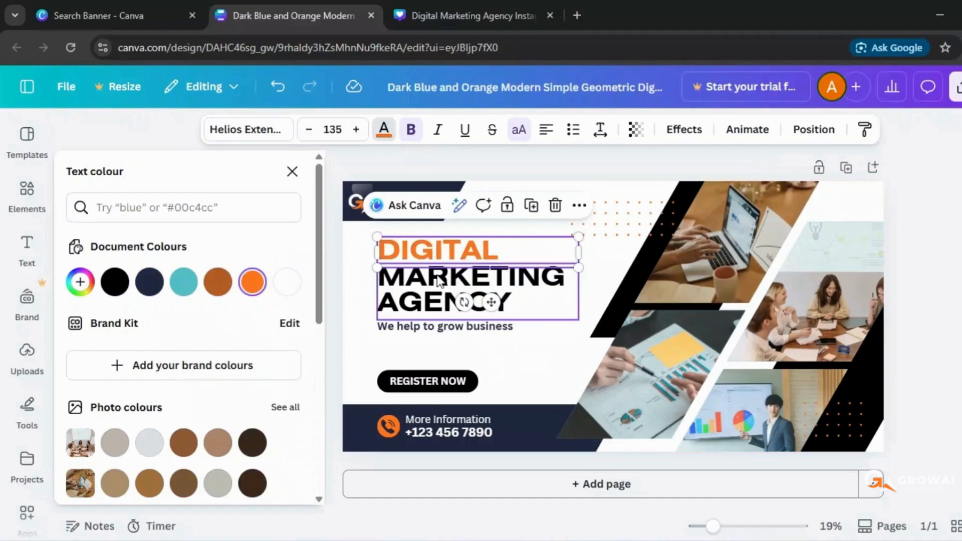
Step: Apply the Shadow text effect to the DIGITAL heading and increase the shadow's offset
left_click(684, 129)
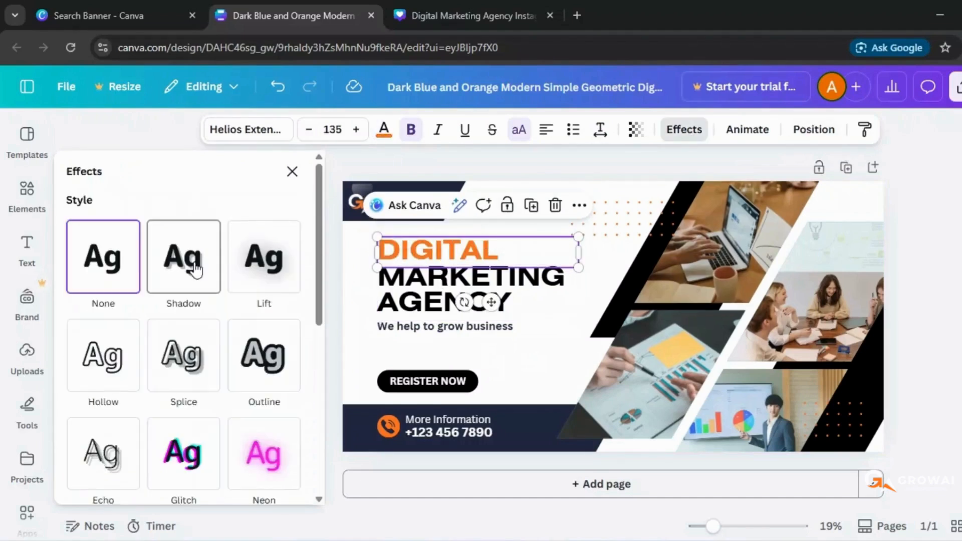
left_click(183, 257)
left_click(264, 257)
left_click(189, 279)
left_click_drag(136, 355, 208, 356)
Step: Apply the Shadow text effect to the MARKETING AGENCY heading with an offset of 99
left_click(389, 308)
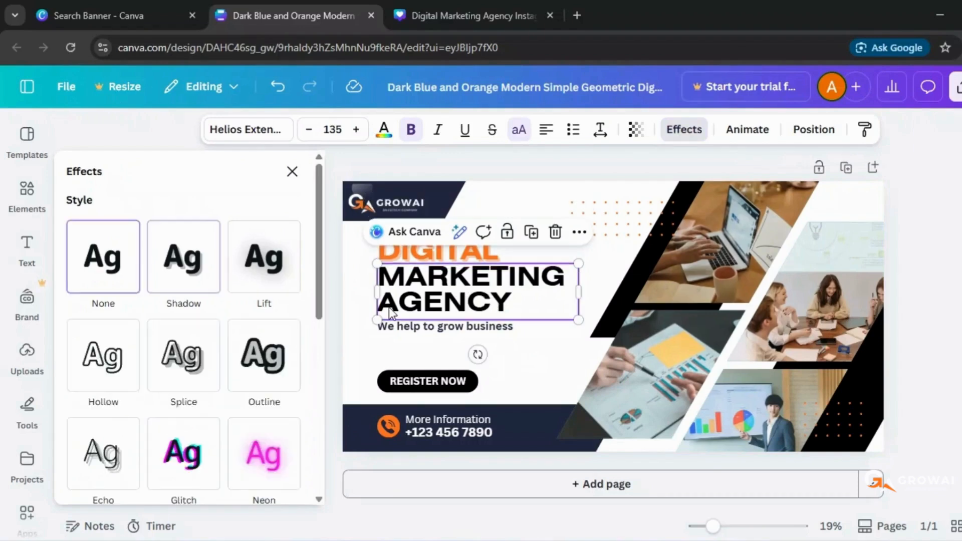
left_click(172, 275)
left_click_drag(232, 352, 199, 353)
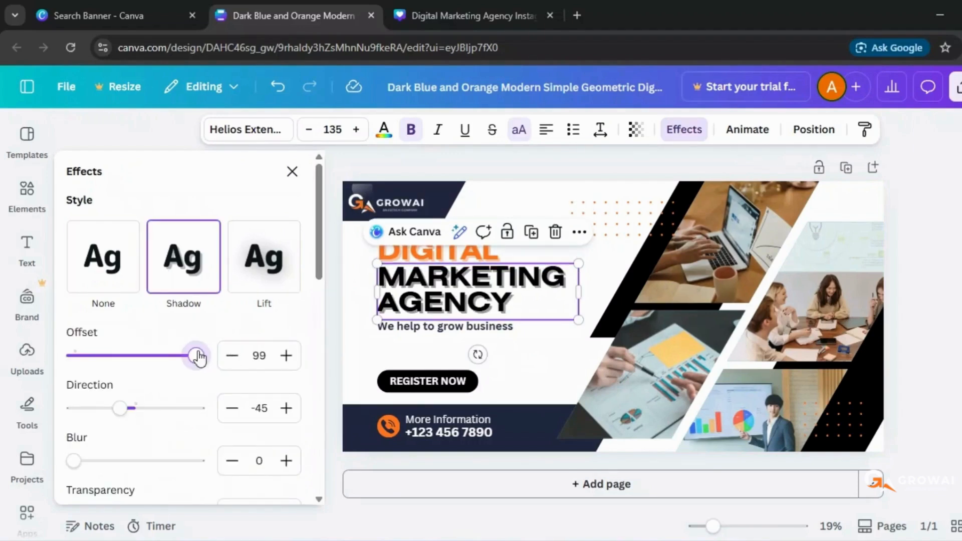
key("Escape")
Step: Recolour the contact information band and the shape behind the GROWAI logo black
left_click(459, 424)
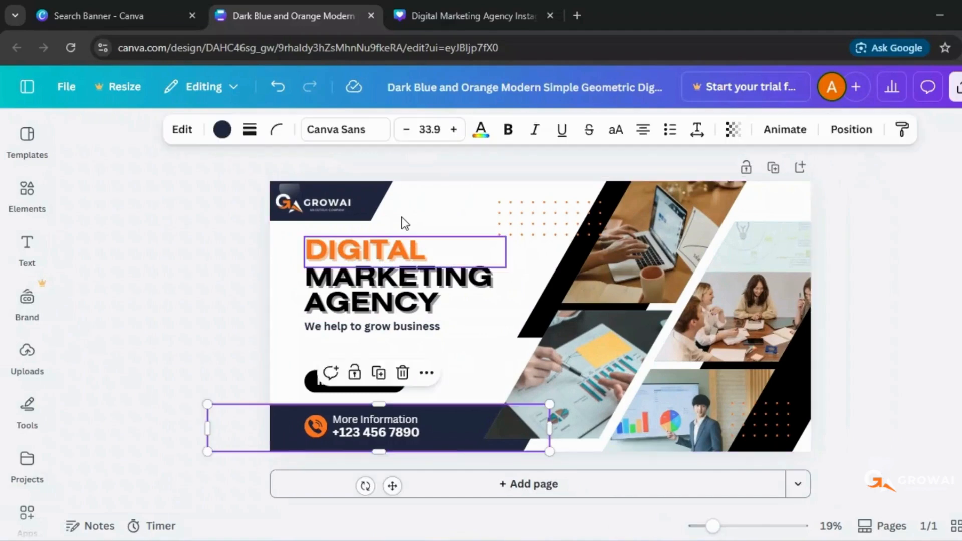
left_click(222, 129)
left_click(149, 282)
left_click(436, 186)
left_click(149, 281)
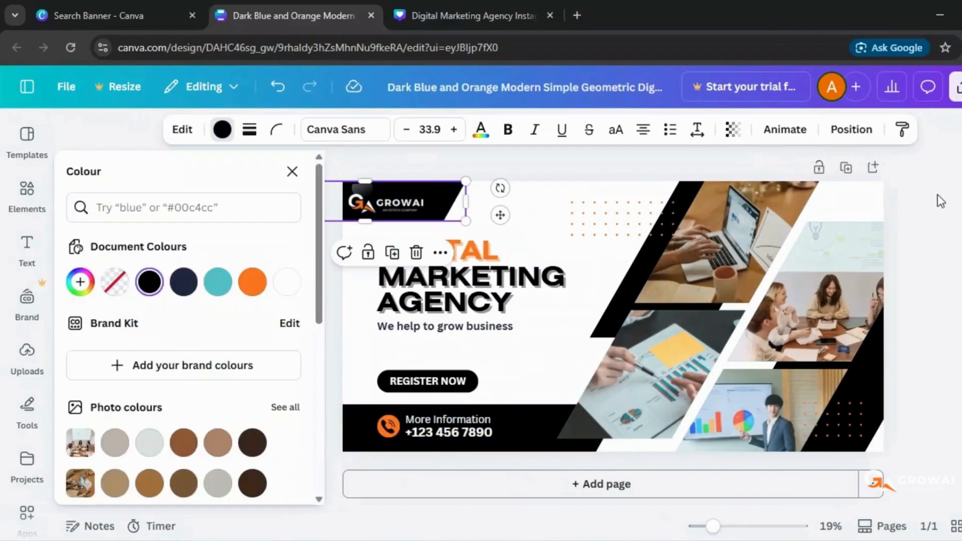
left_click(912, 322)
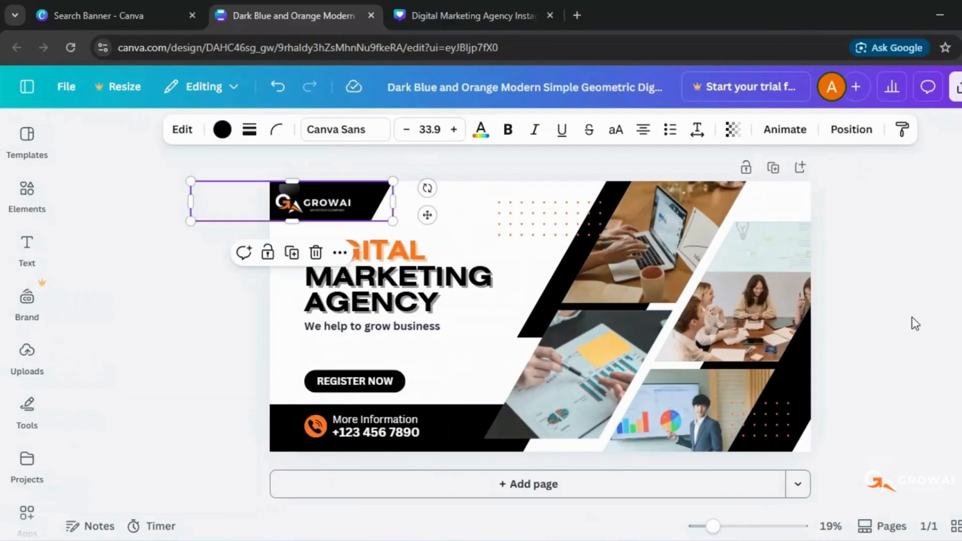
Step: Review the Digital Marketing Agency Instagram post design and return to the banner design
left_click(435, 15)
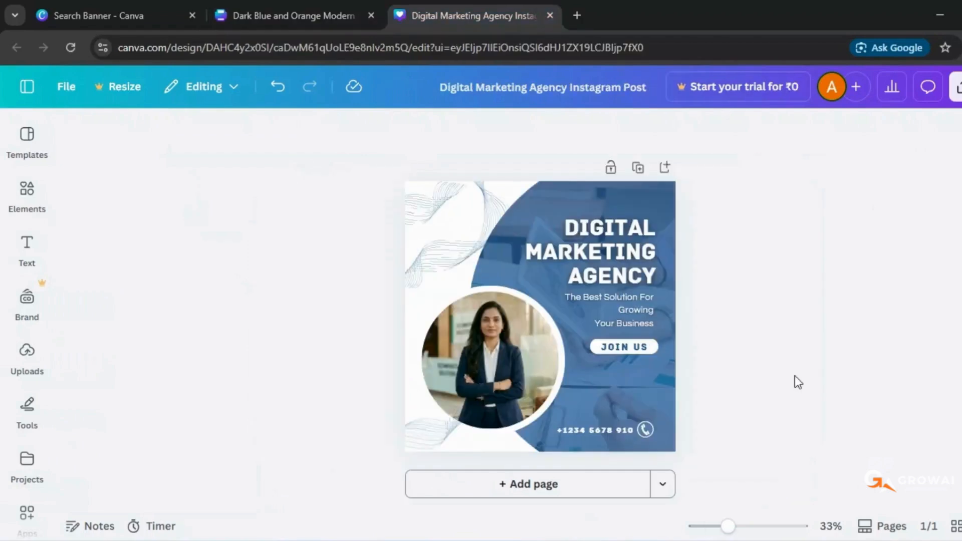
left_click(284, 15)
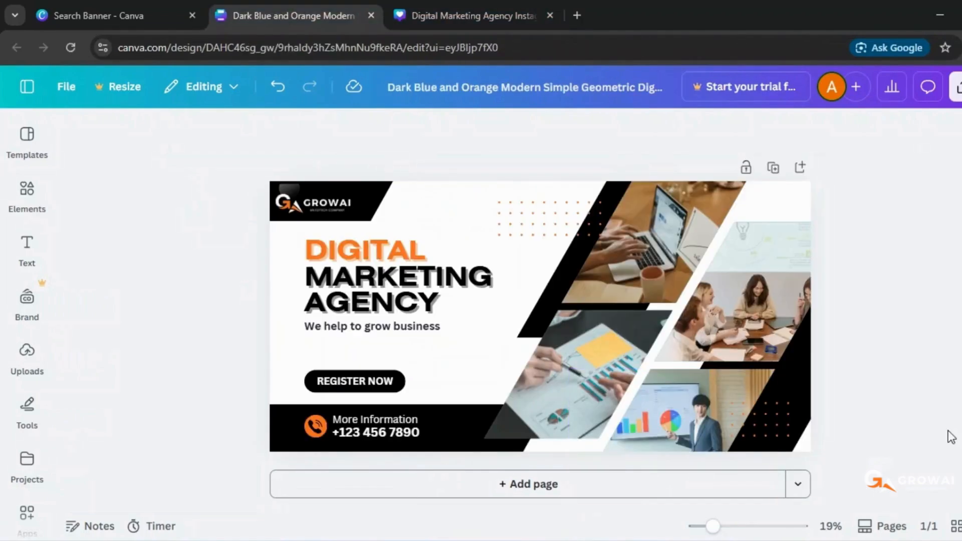